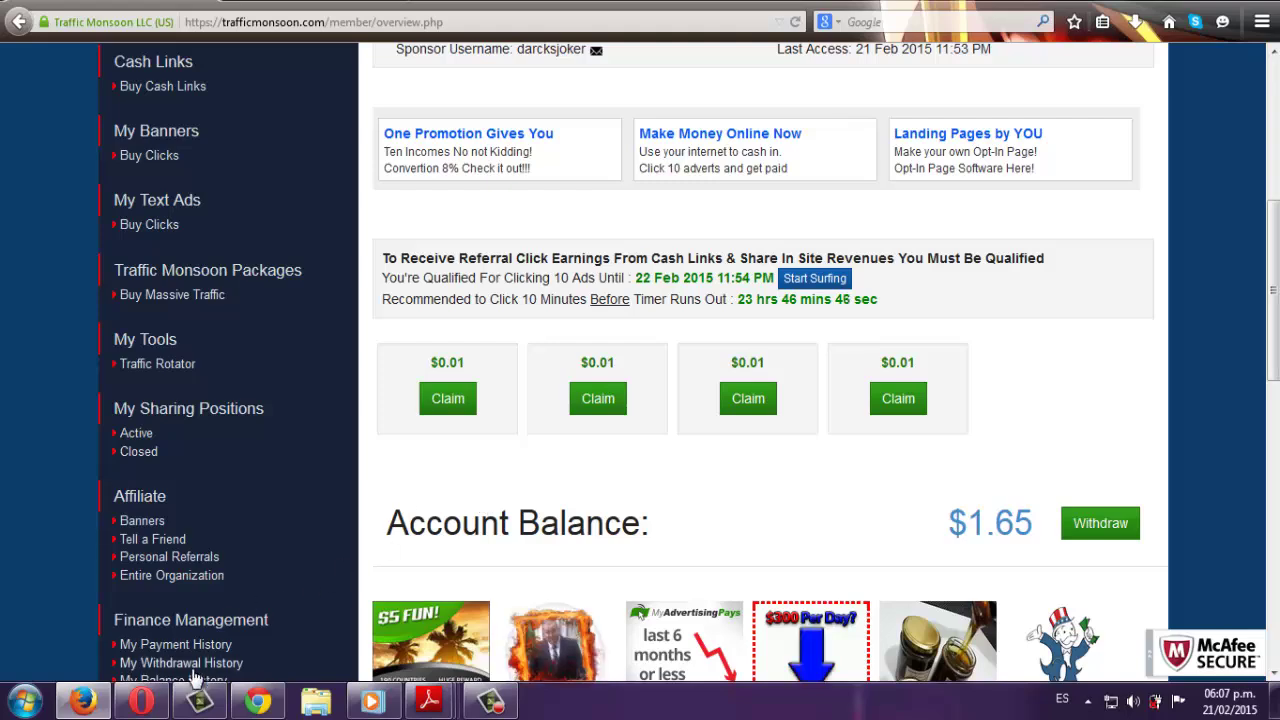
Step: Bring the second browser with the Traffic Monsoon public home page and login form to the front
click(143, 703)
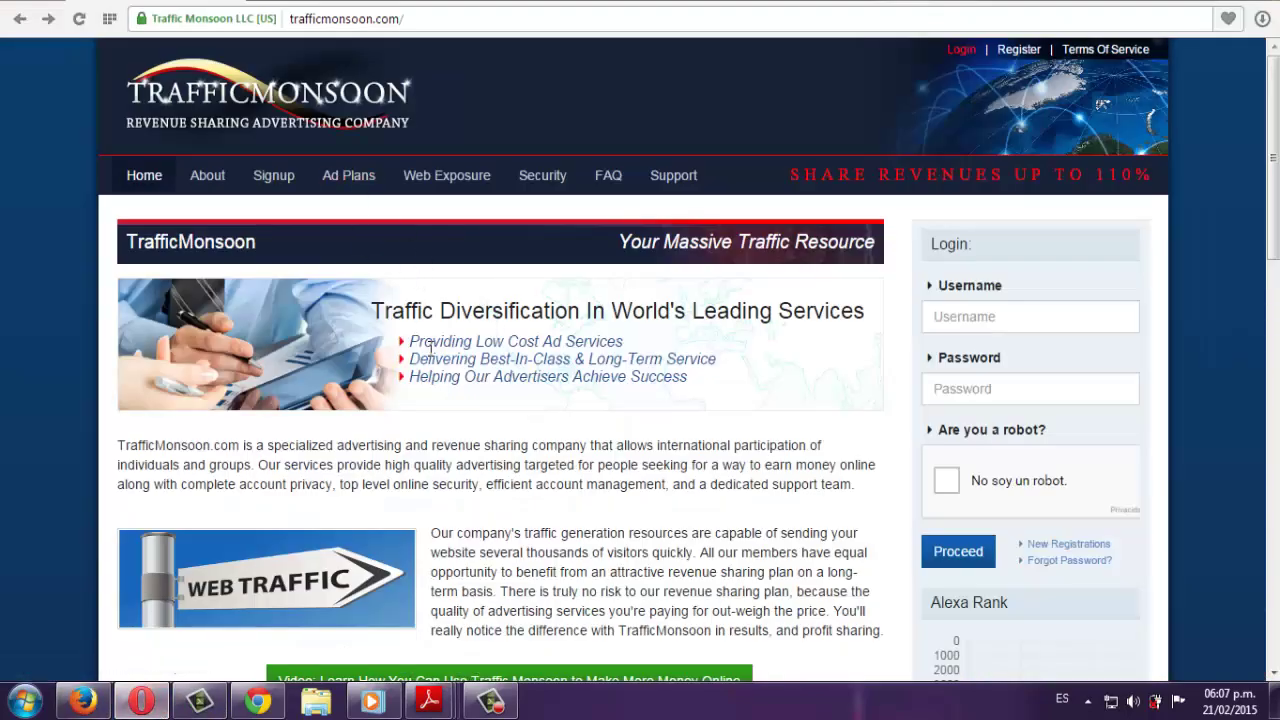
Step: Go to the New Account Registration form using the Register link at the top right
scroll(480, 370, down, 2)
scroll(554, 415, up, 2)
click(1019, 49)
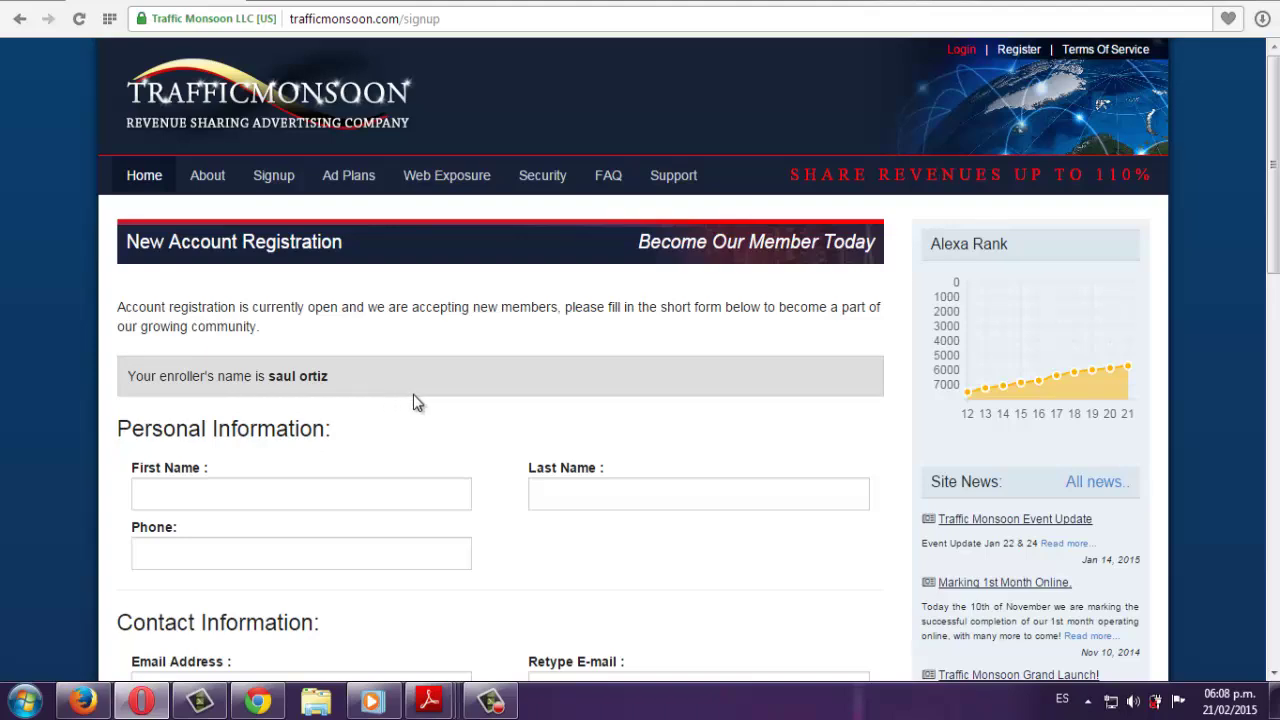
scroll(415, 403, down, 2)
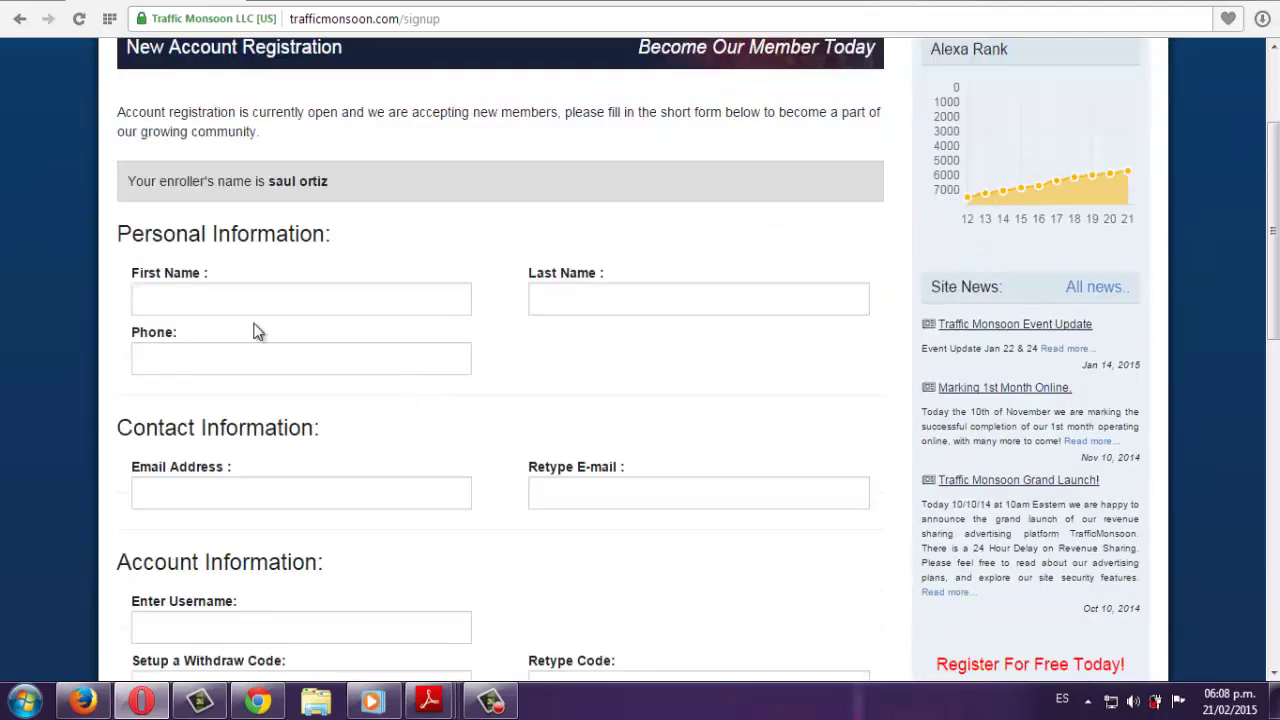
click(250, 306)
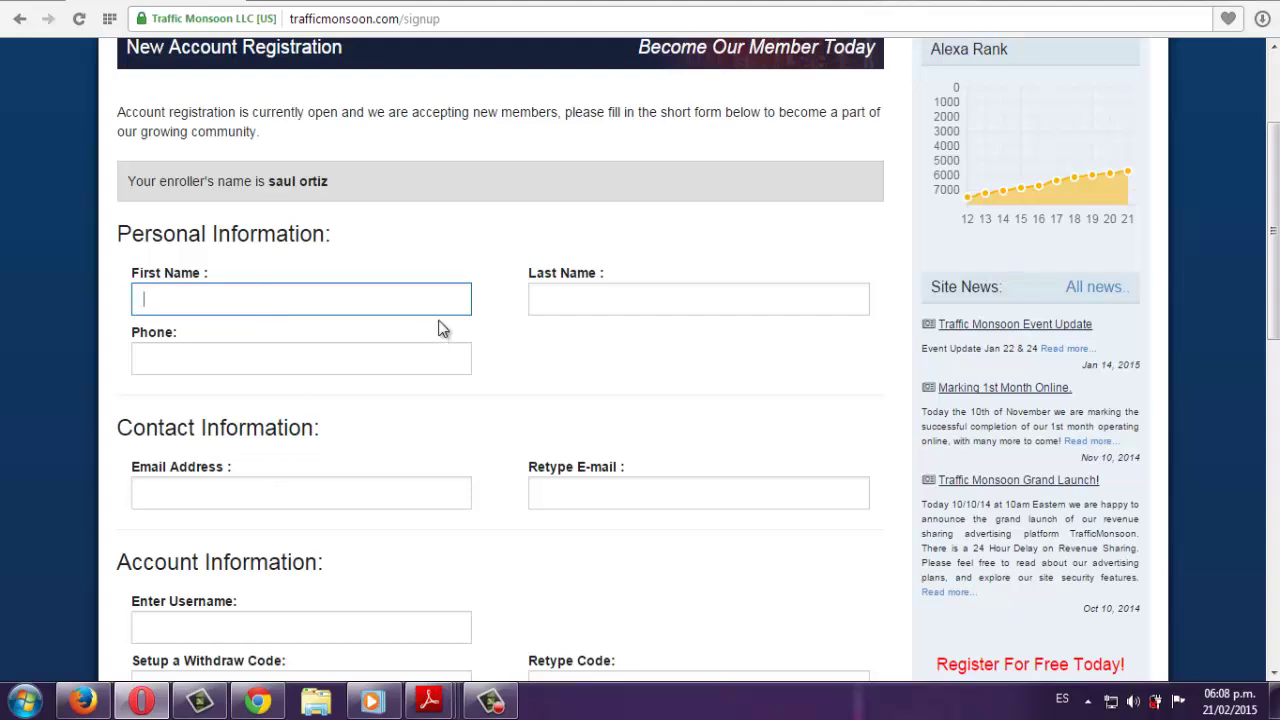
click(588, 299)
click(320, 368)
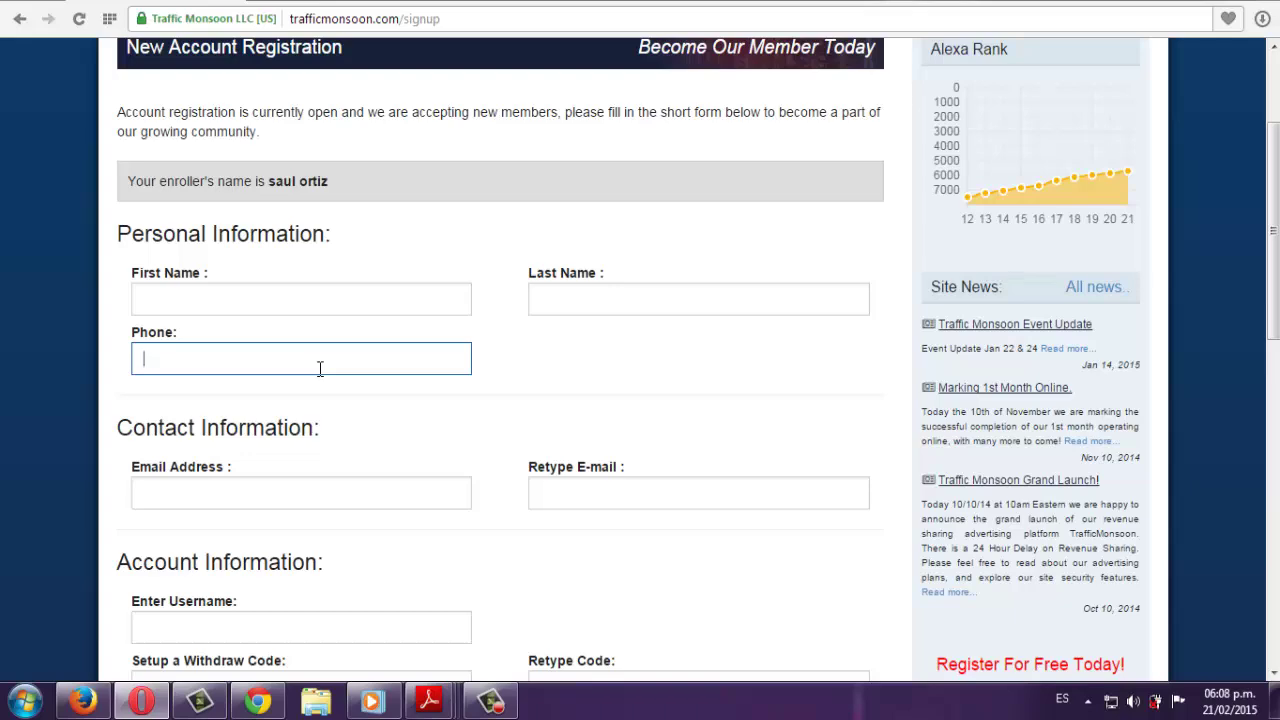
scroll(214, 346, down, 2)
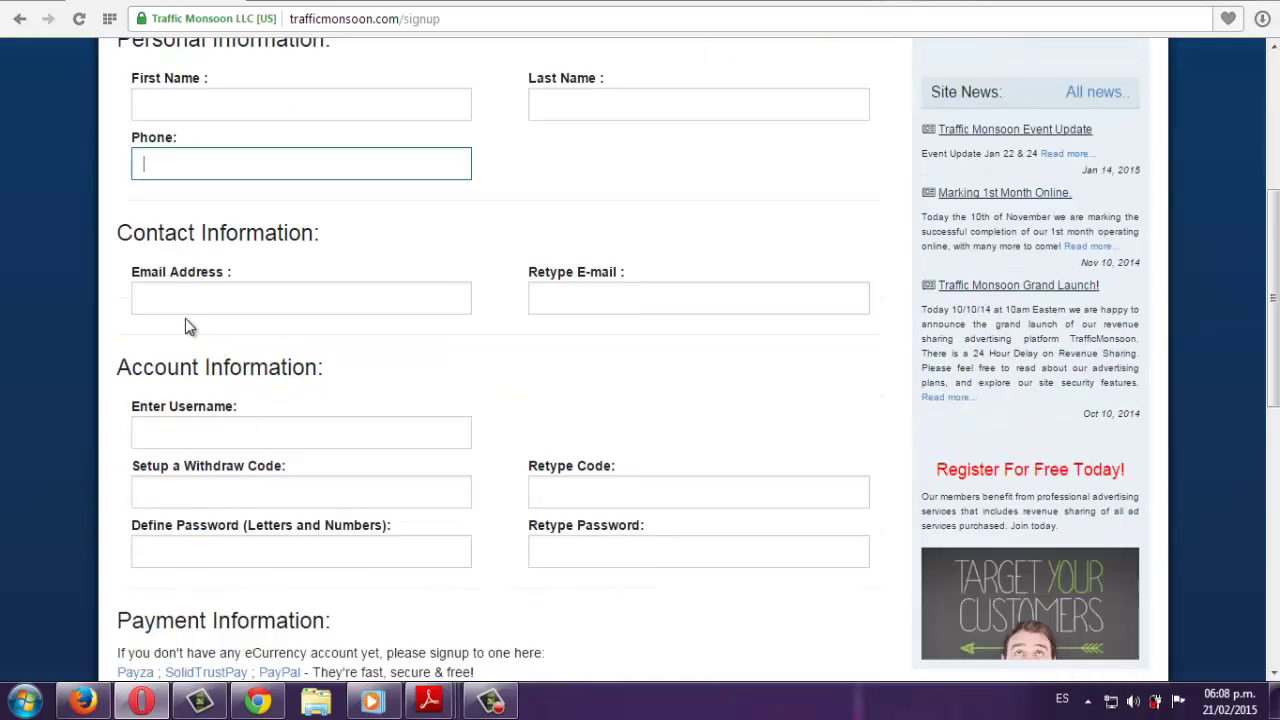
click(189, 300)
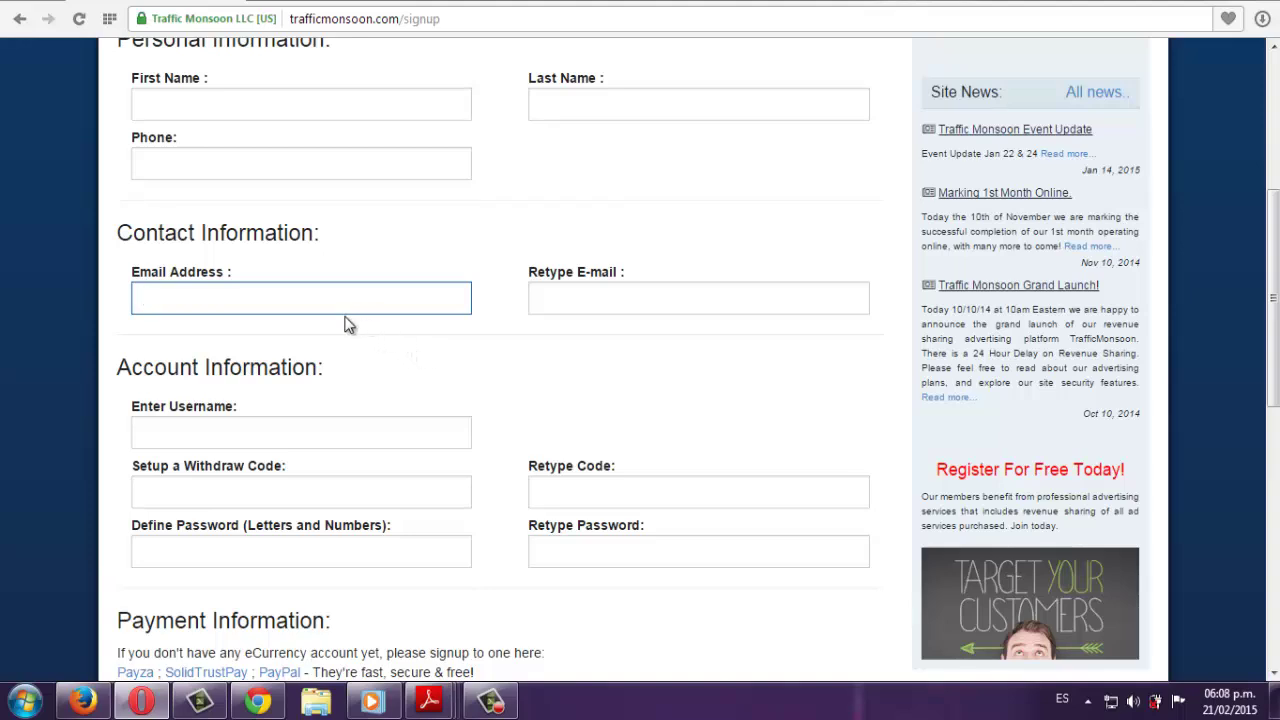
scroll(347, 325, down, 1)
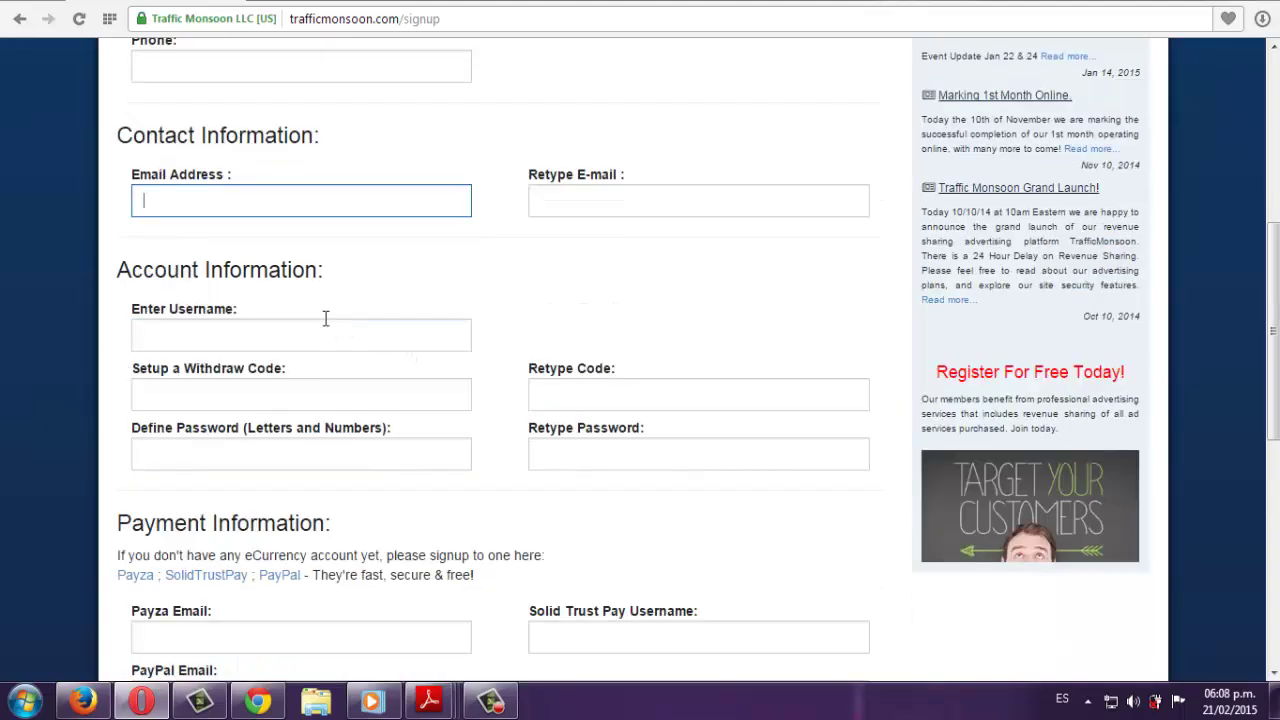
click(204, 338)
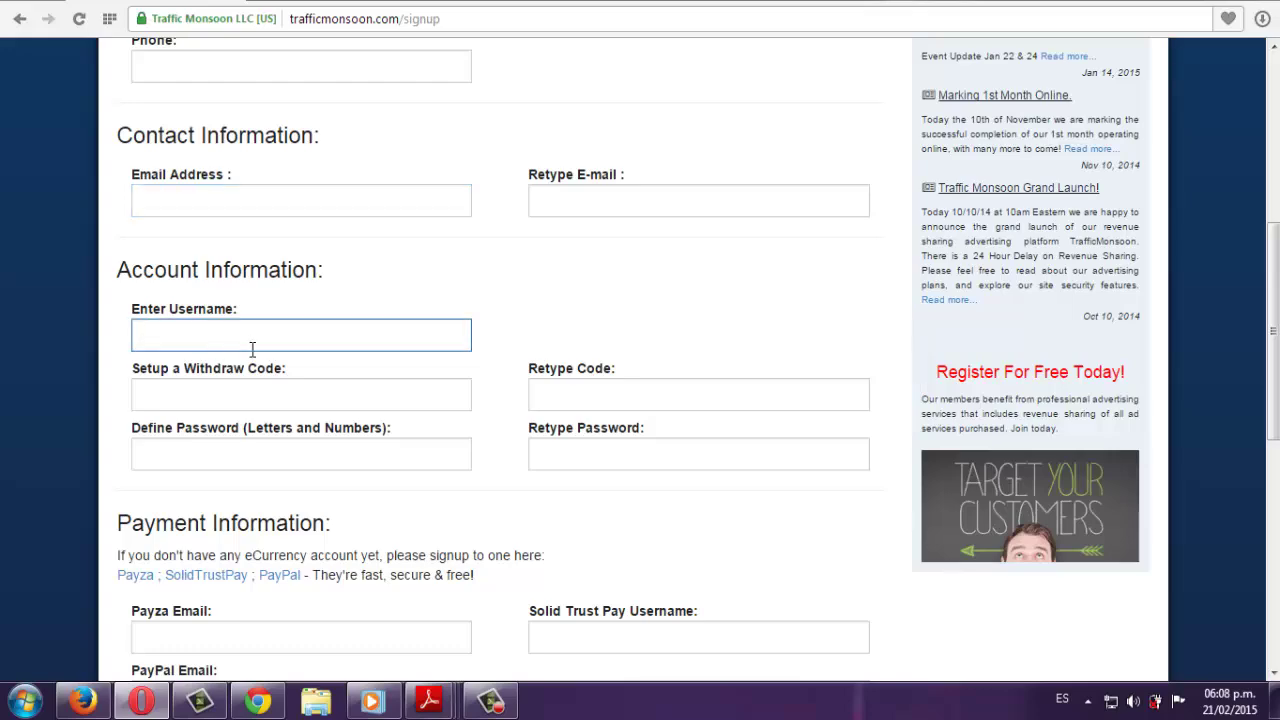
scroll(251, 360, up, 2)
scroll(220, 367, down, 1)
scroll(188, 420, down, 1)
scroll(210, 385, down, 1)
Step: Enter a matching withdraw code in Setup a Withdraw Code and Retype Code
click(212, 298)
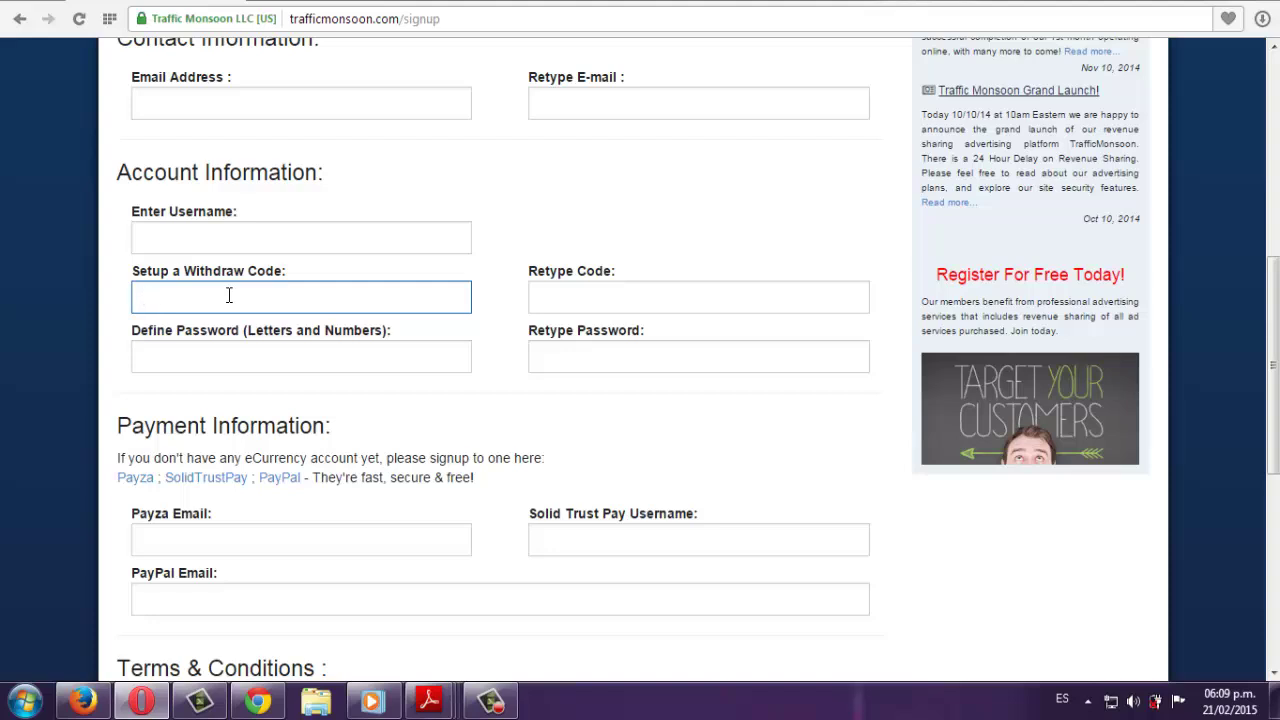
click(548, 295)
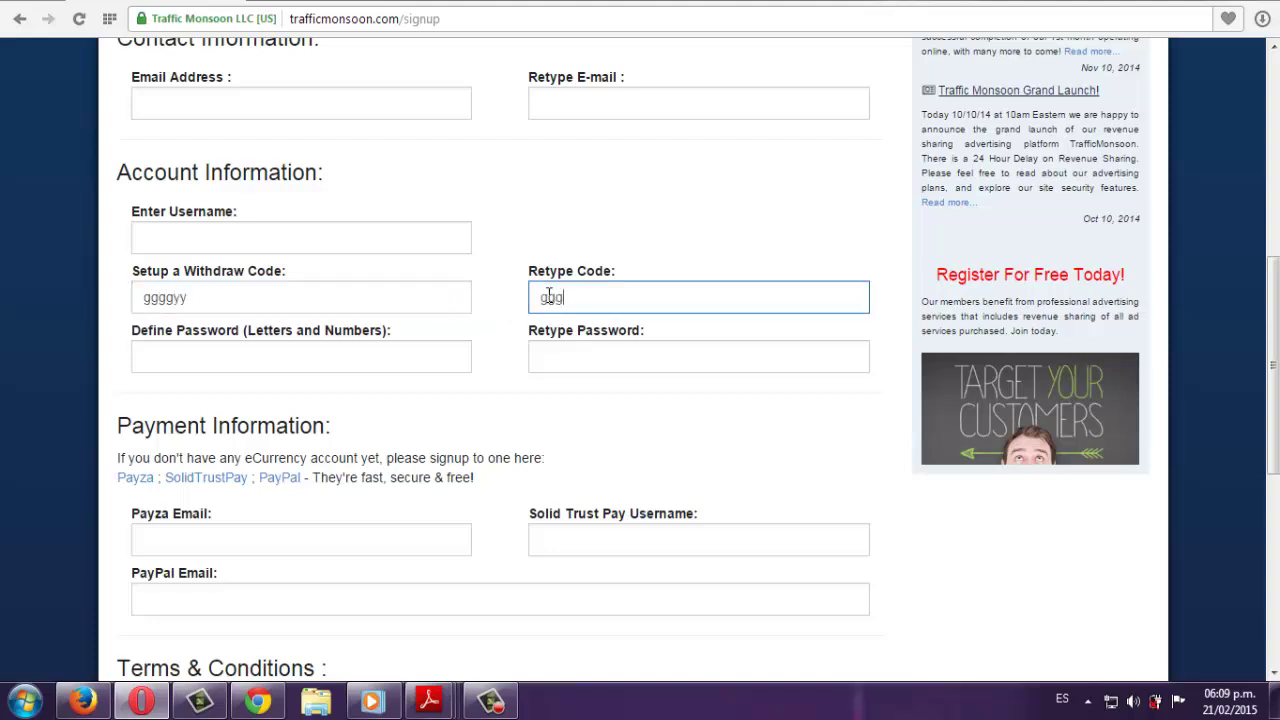
Step: Type the same account password into Define Password and Retype Password
click(437, 366)
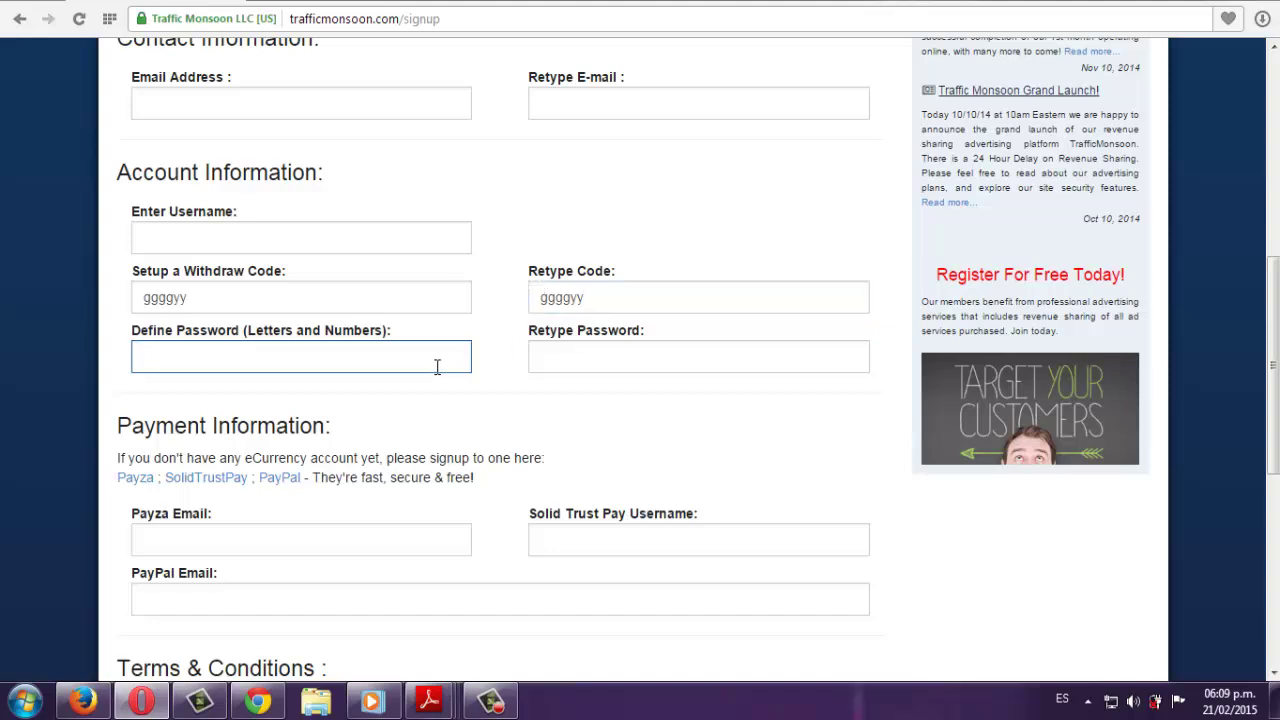
text(•••••)
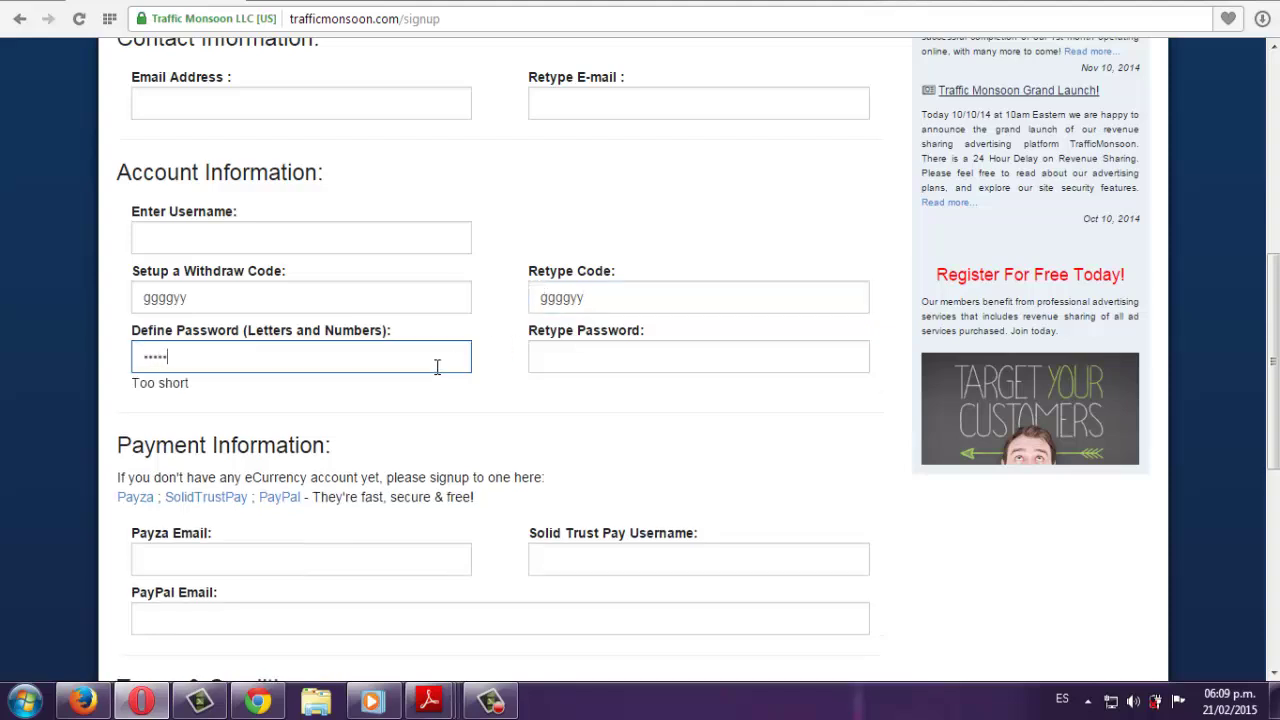
click(556, 357)
text(•••••)
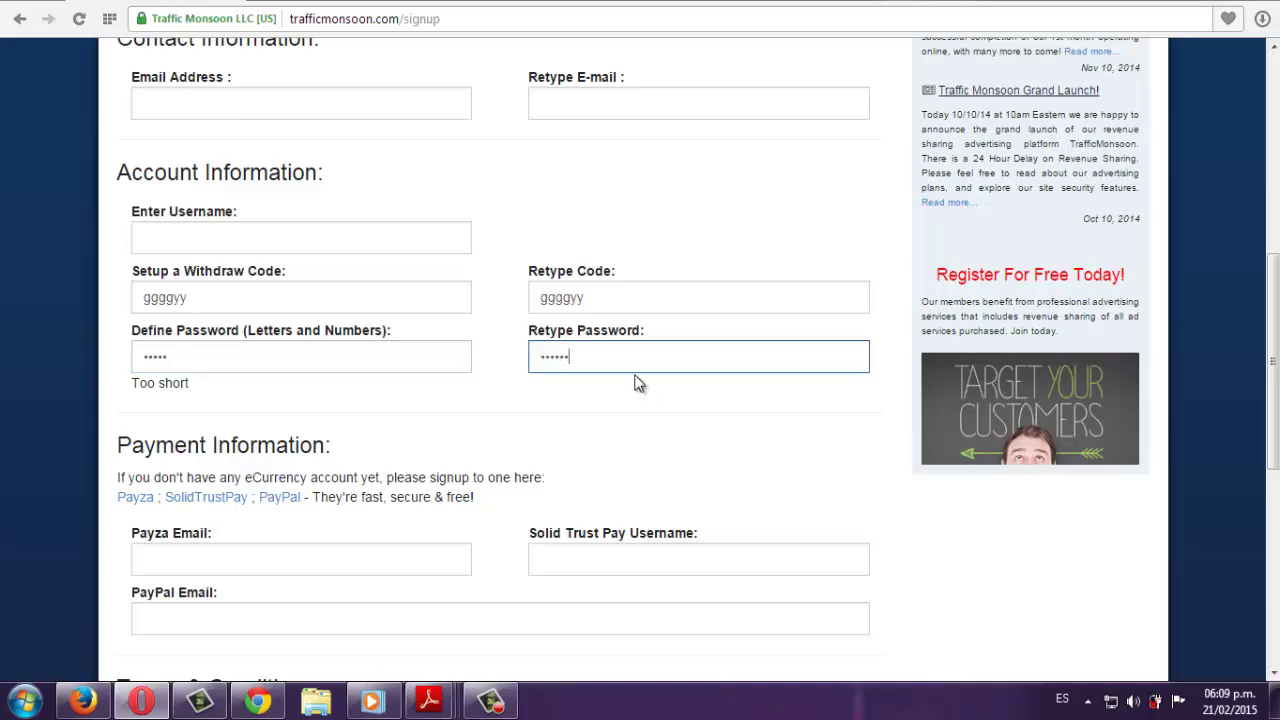
scroll(630, 378, down, 3)
scroll(614, 376, up, 1)
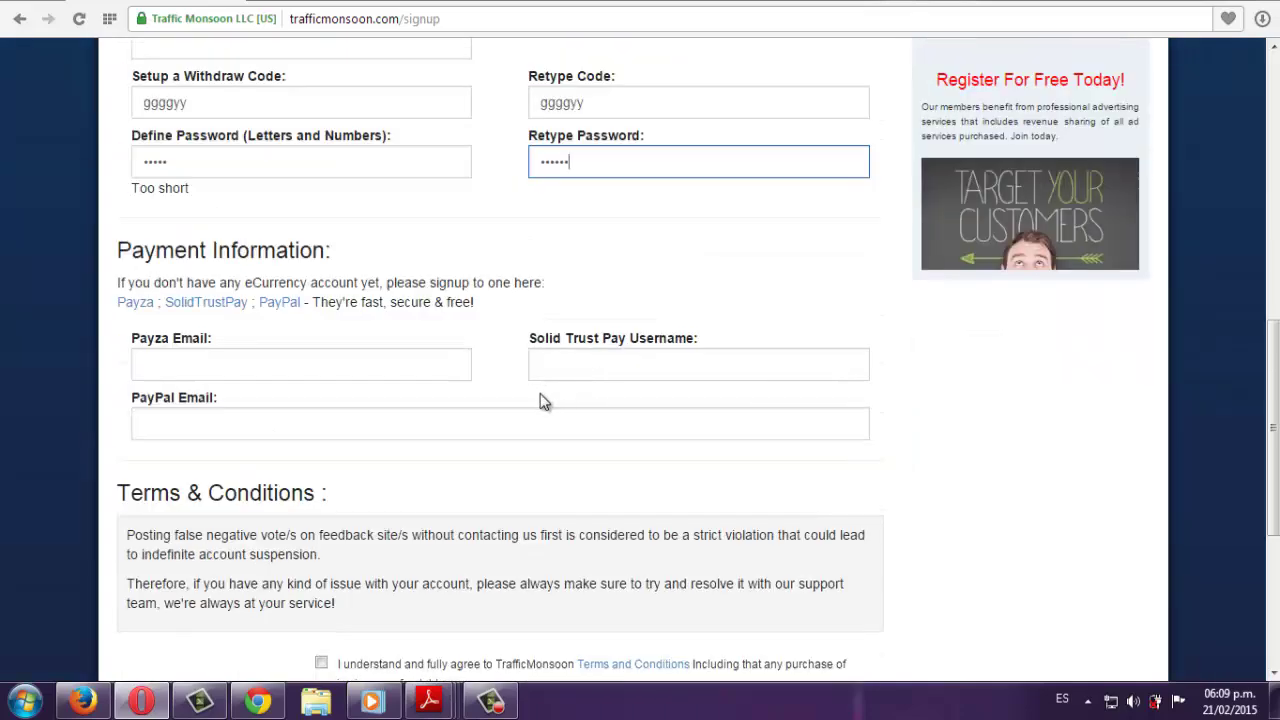
click(361, 368)
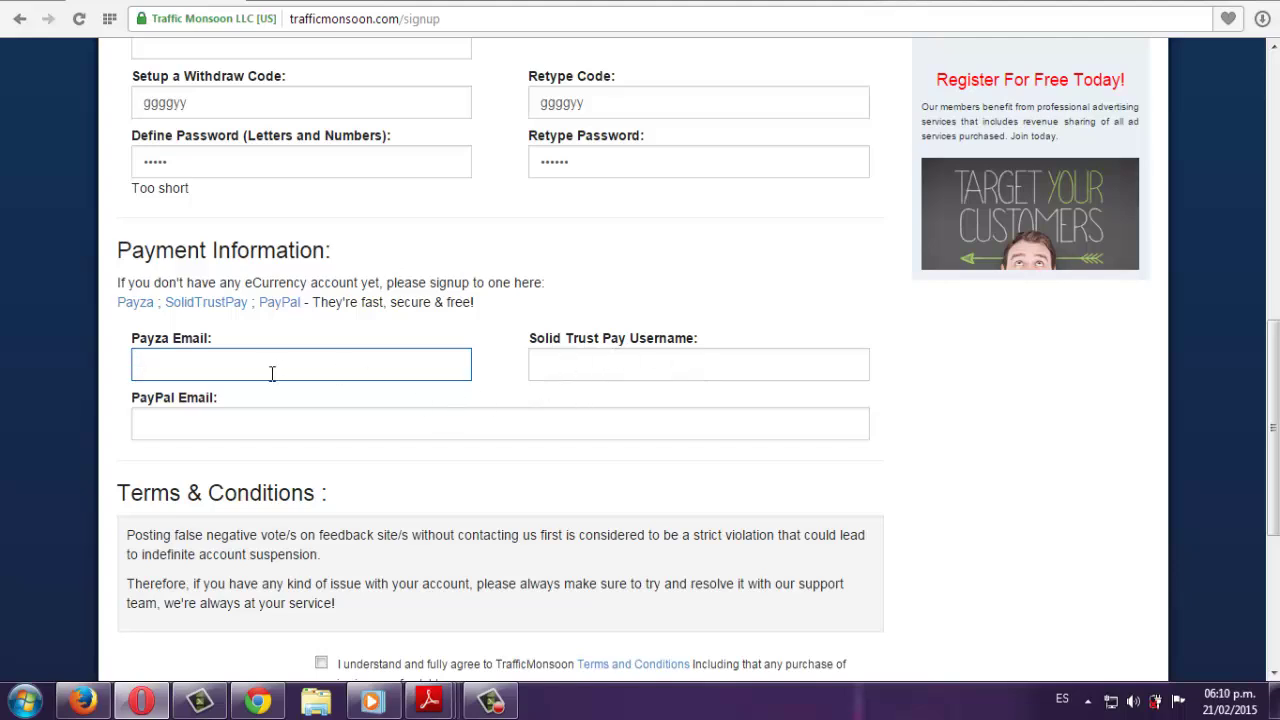
click(236, 415)
click(560, 363)
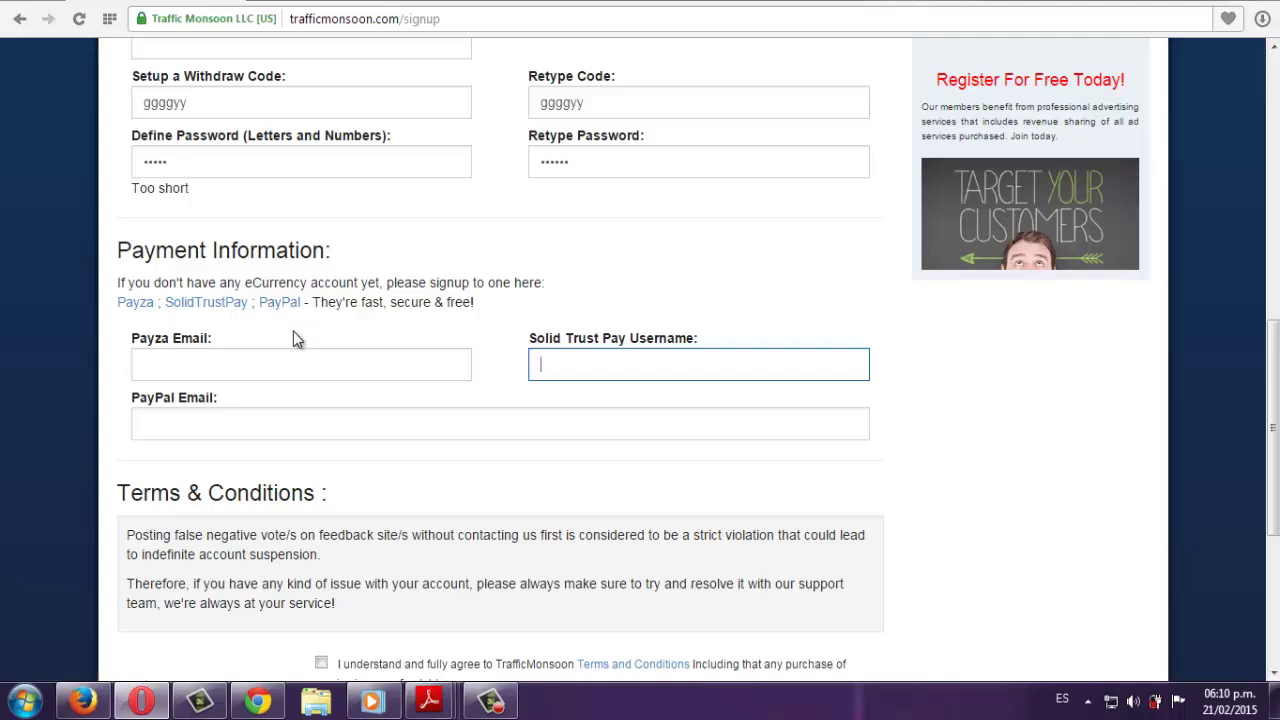
scroll(351, 326, down, 4)
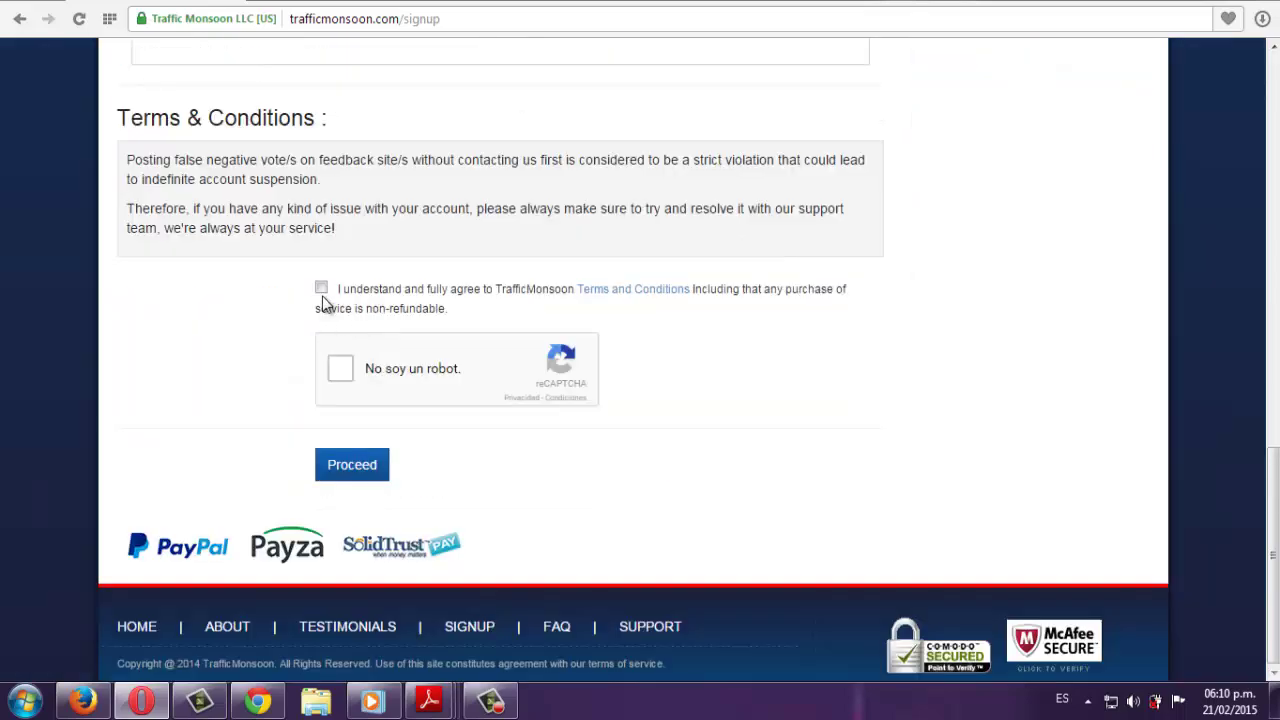
click(340, 370)
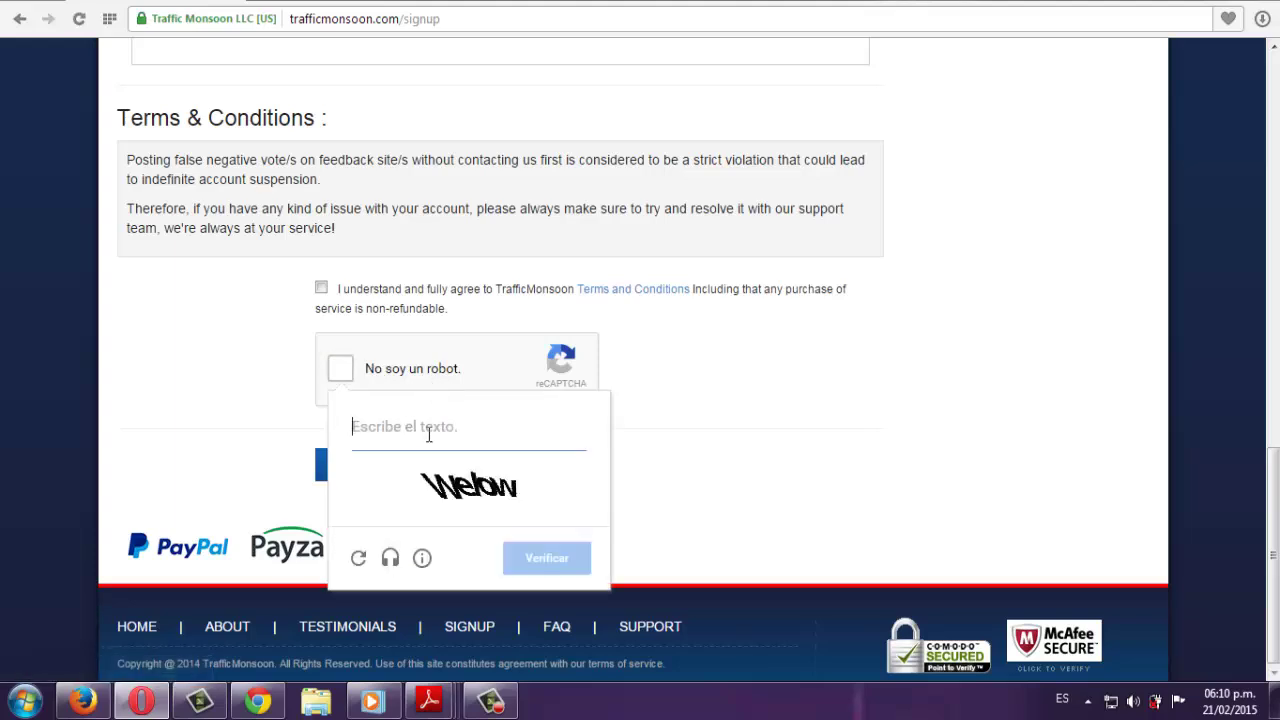
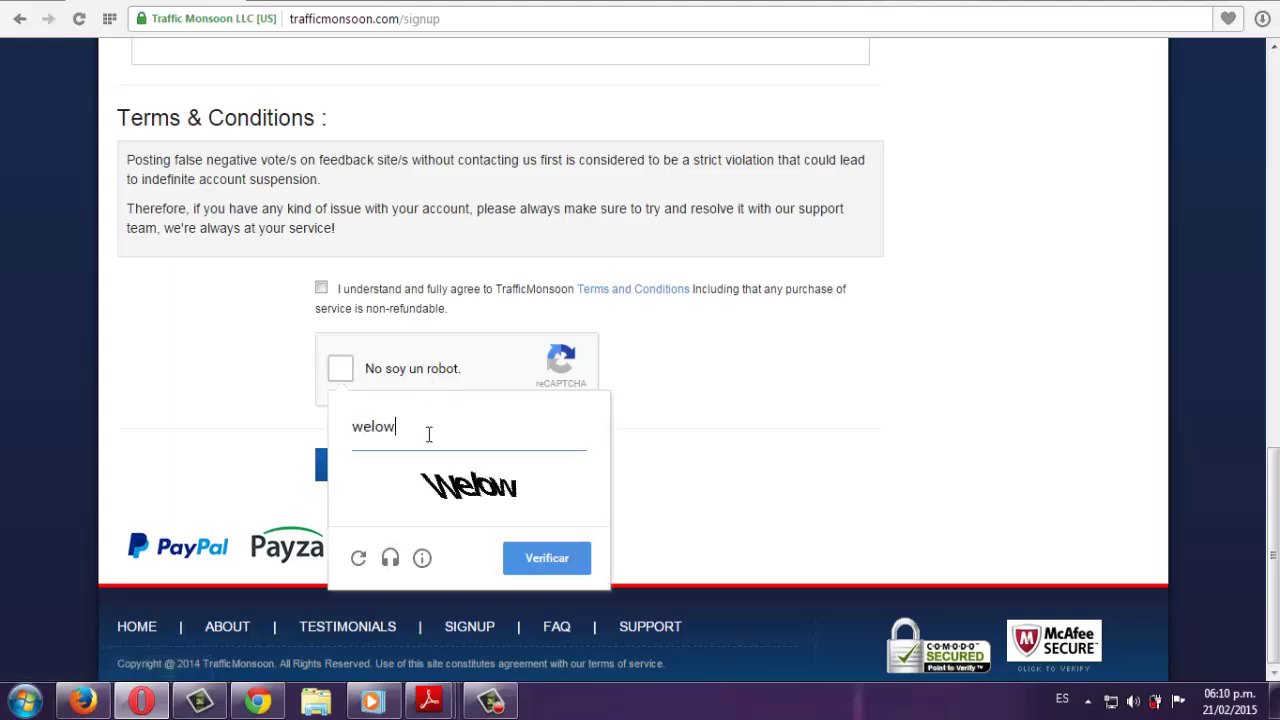
key(Return)
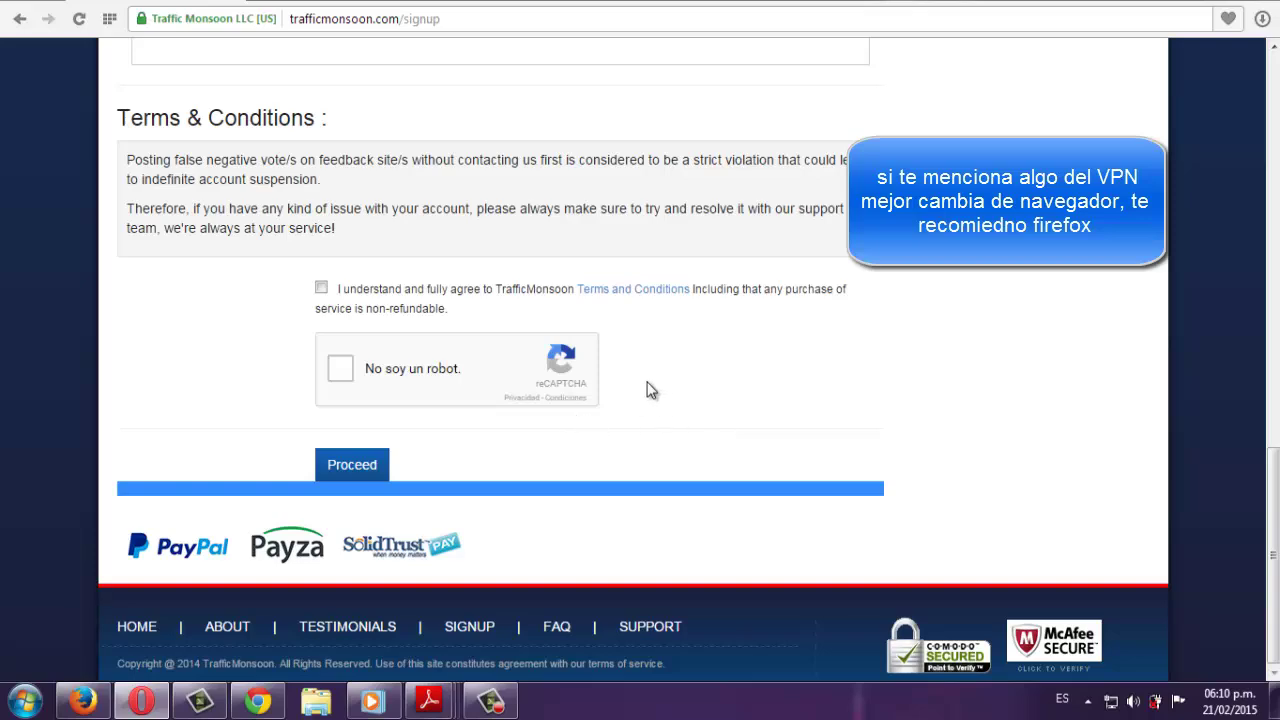
scroll(650, 440, up, 4)
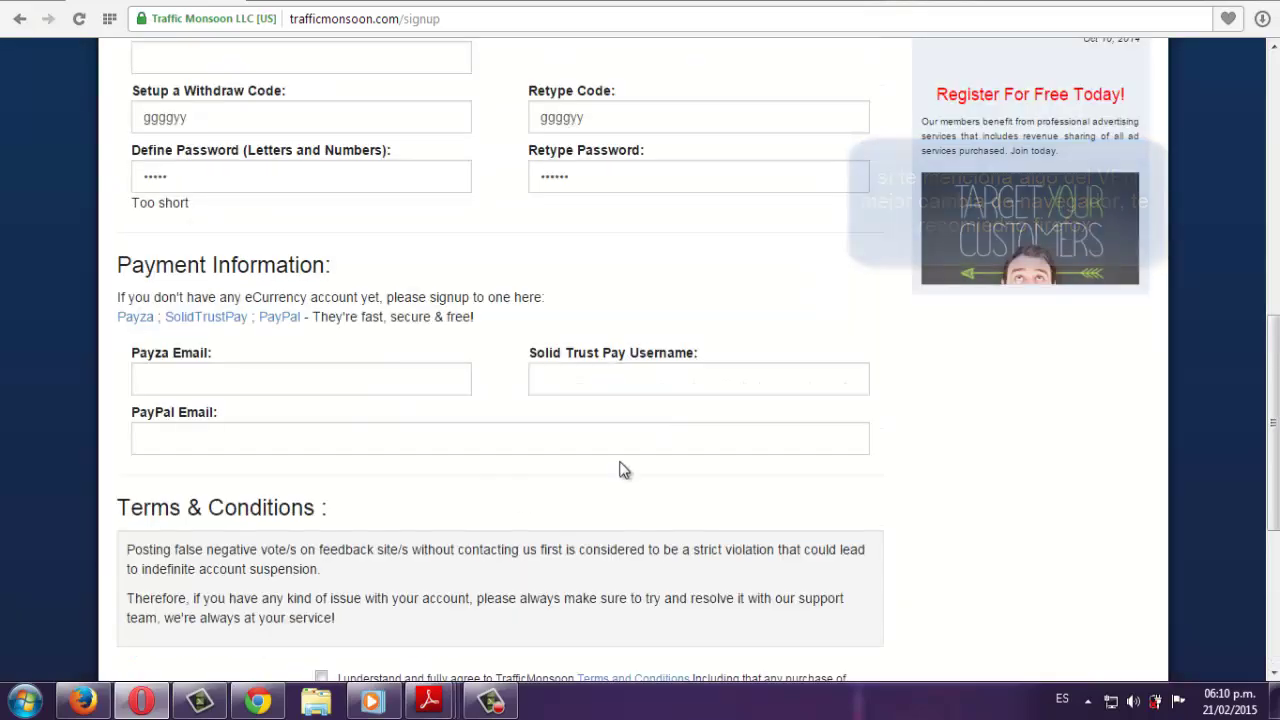
Step: Return to the signup browser and open Member Login with the saved username and password autofilled
click(100, 708)
click(100, 708)
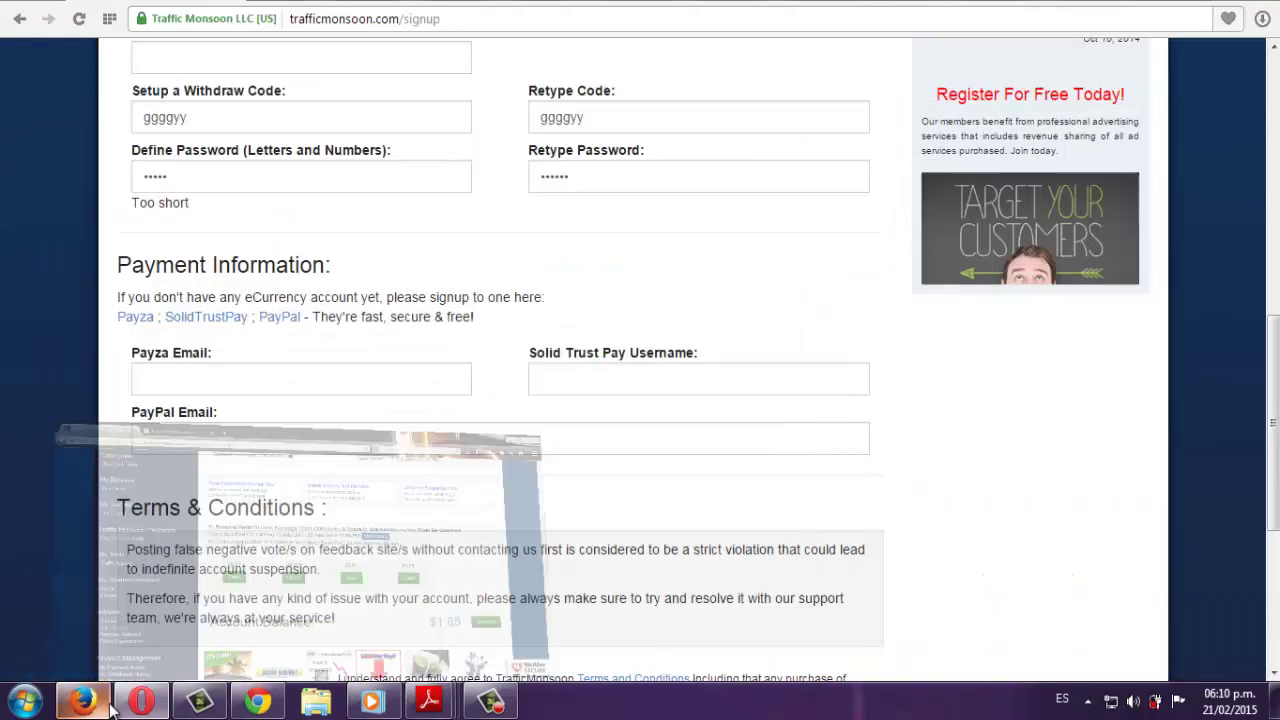
scroll(966, 348, up, 10)
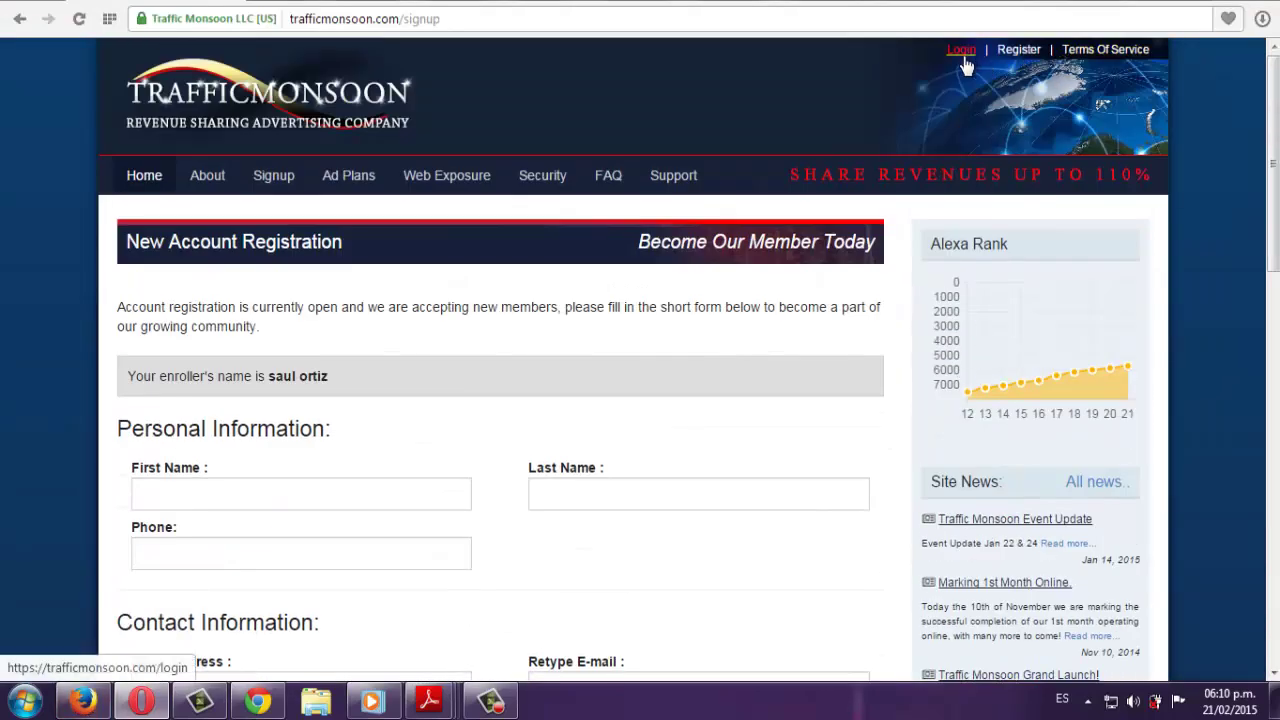
click(961, 52)
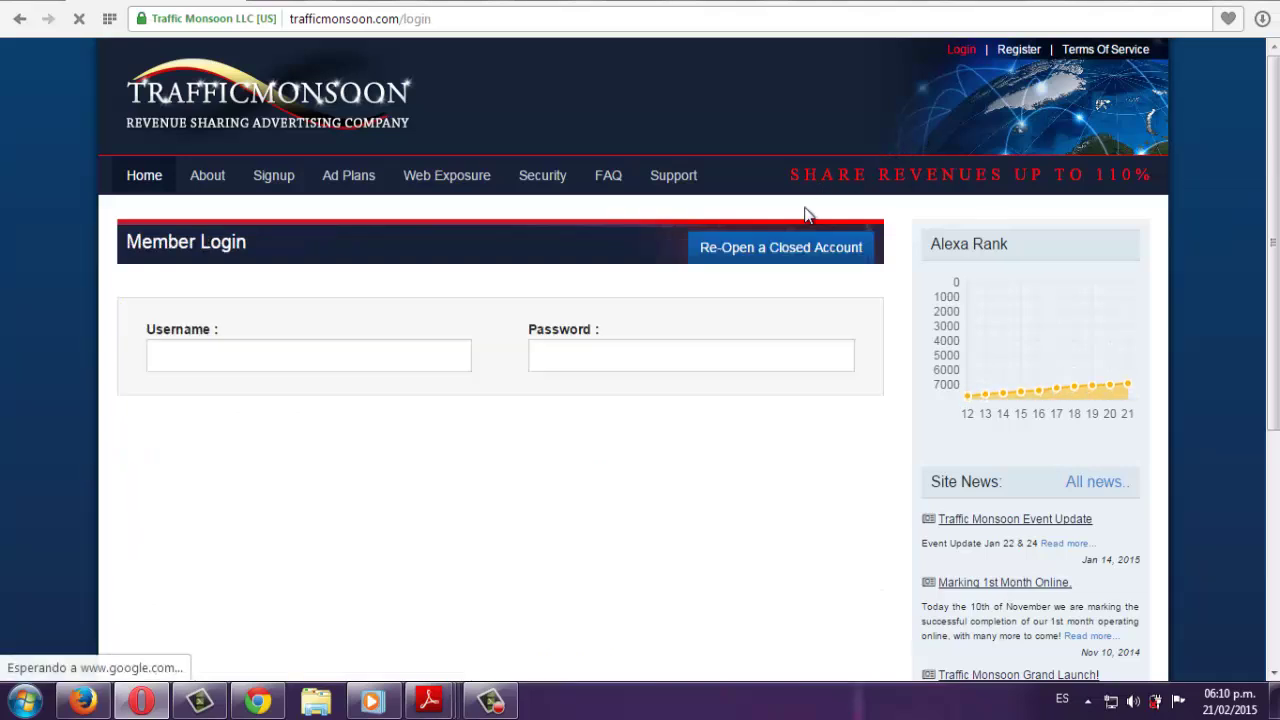
scroll(560, 305, down, 1)
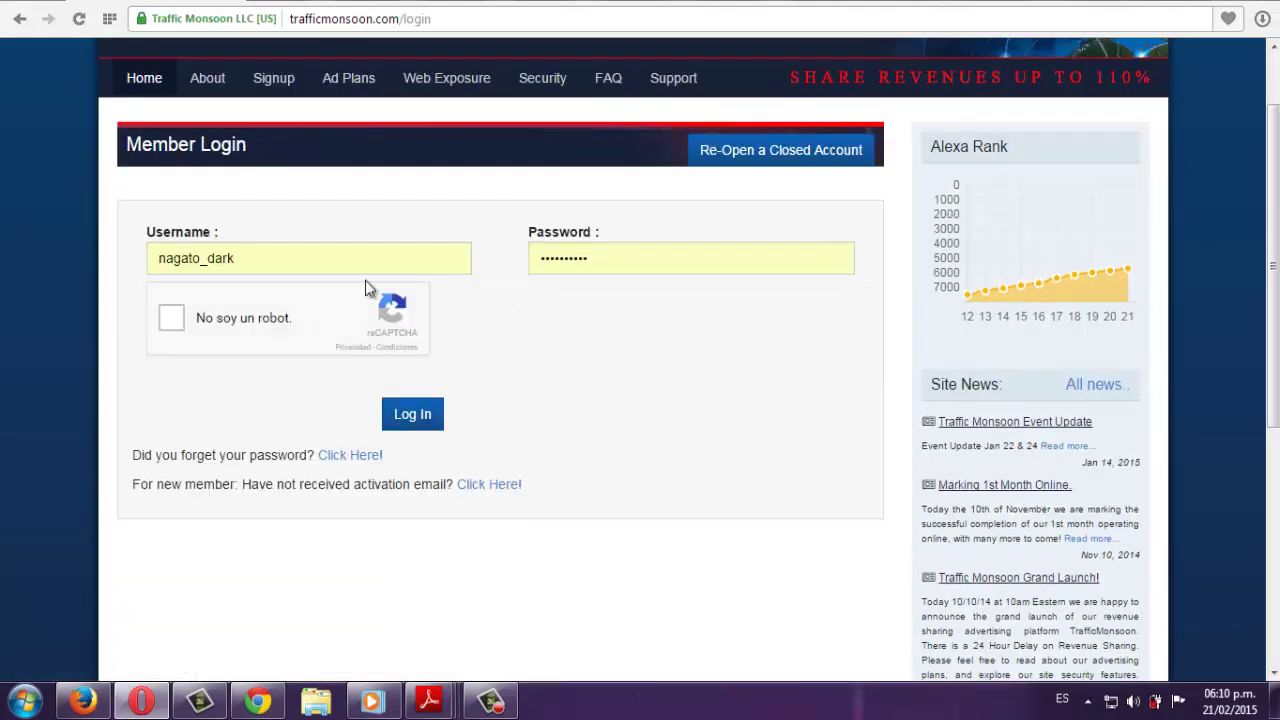
click(254, 263)
click(479, 333)
Step: Log in with the saved credentials, pass the robot text challenge, and return to the dashboard after the ad
click(88, 702)
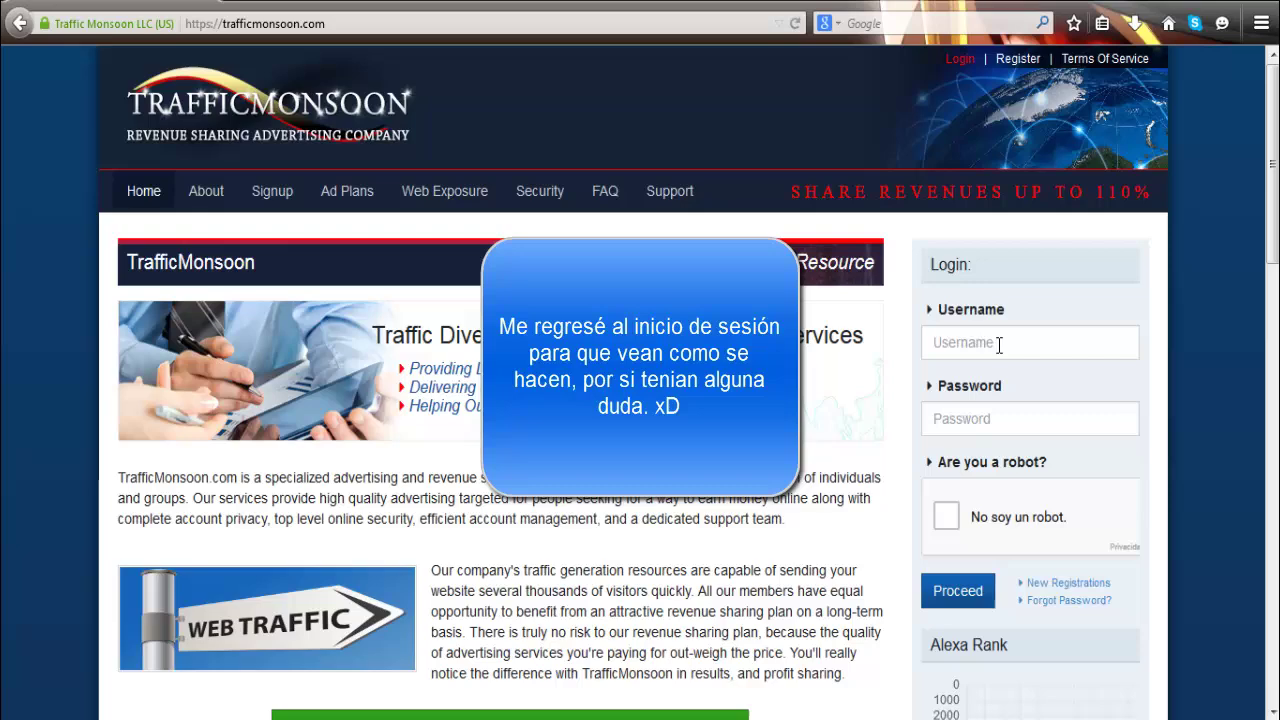
click(998, 345)
click(997, 369)
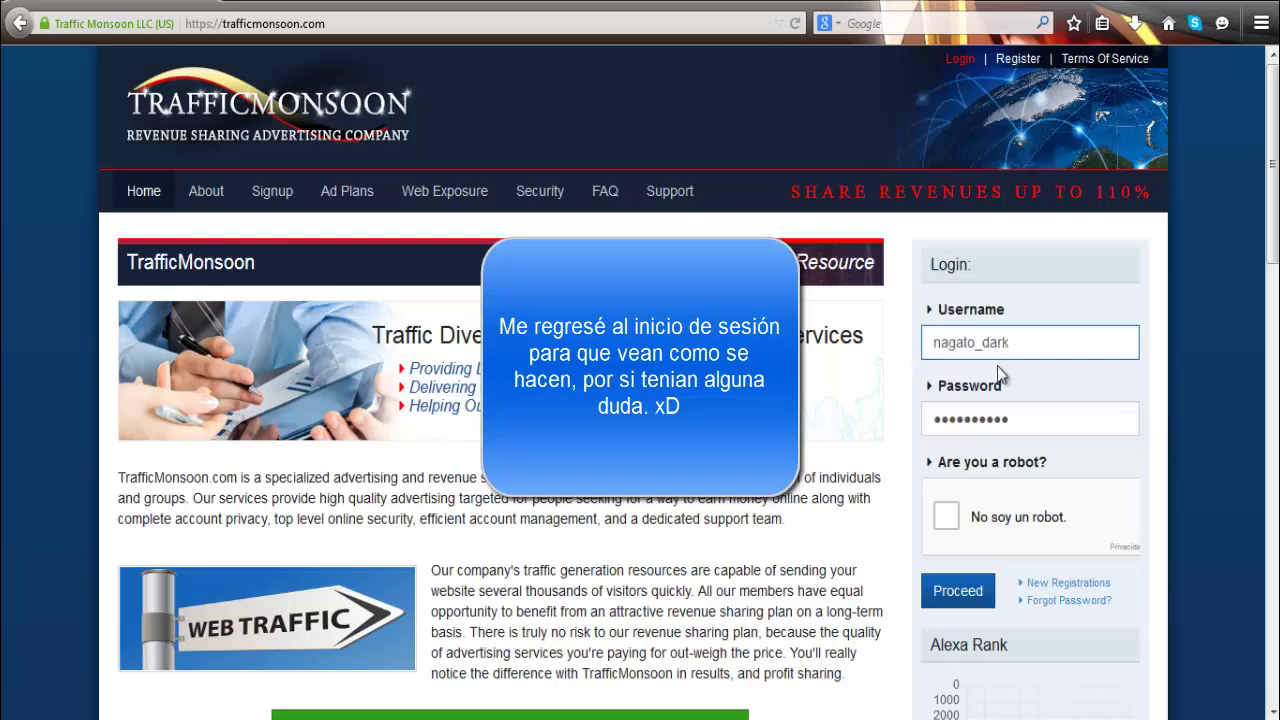
click(947, 516)
scroll(945, 487, down, 2)
click(998, 443)
text(y)
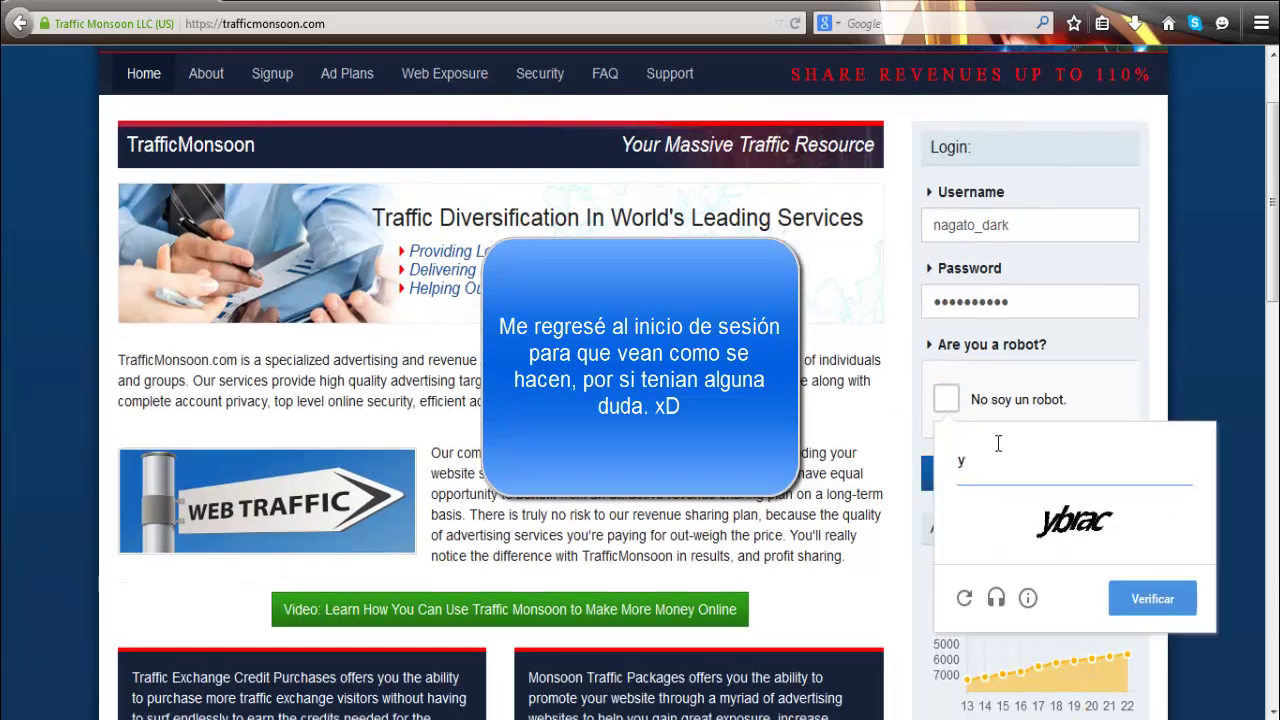
text(brac)
click(1150, 598)
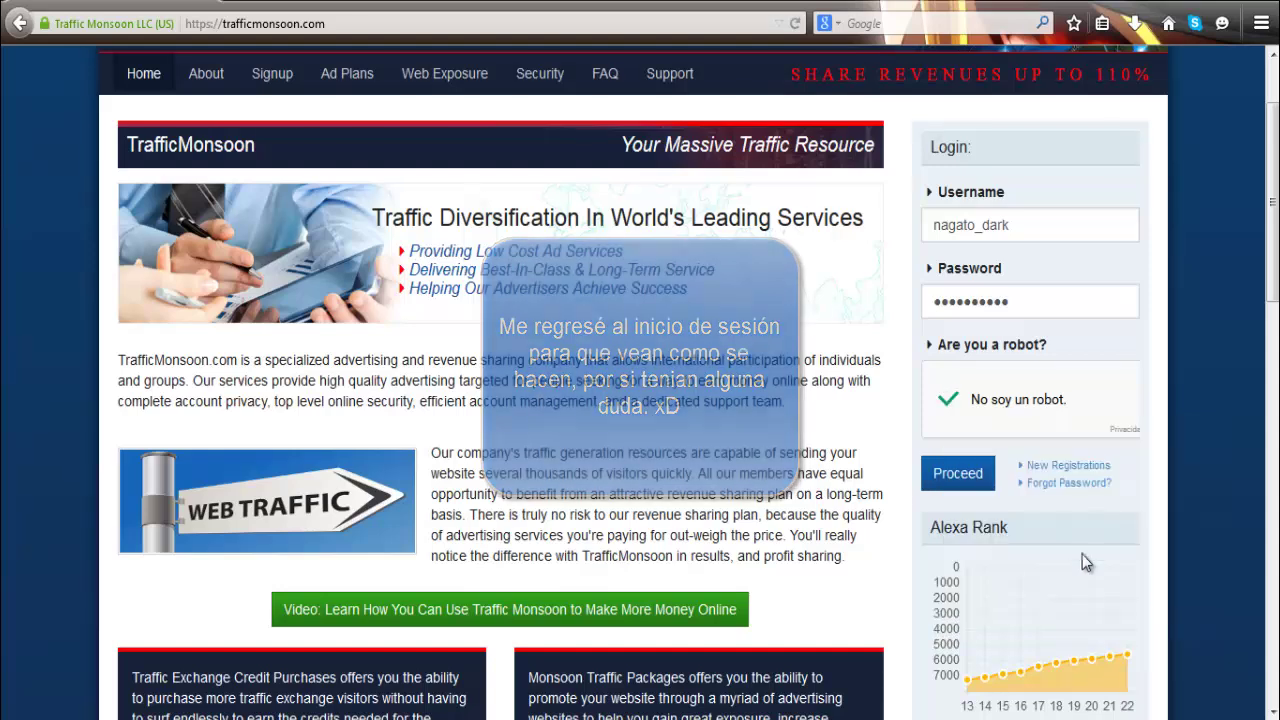
click(958, 473)
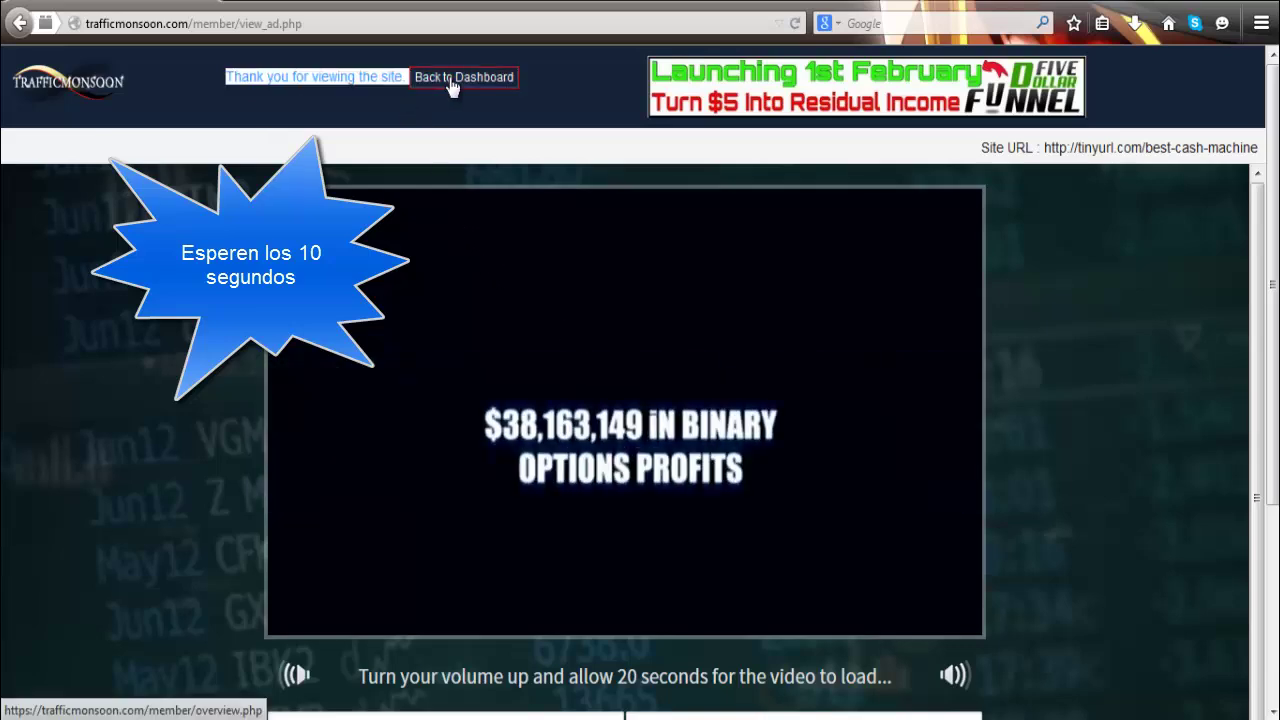
click(466, 77)
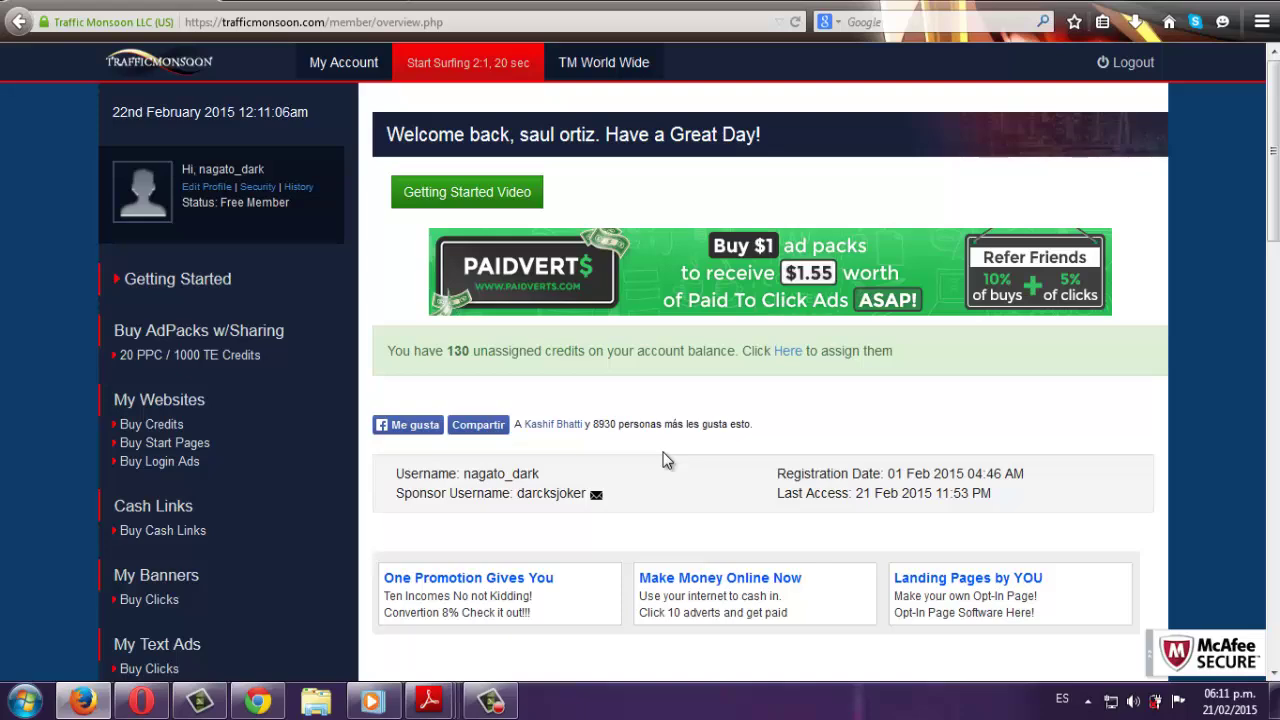
Step: Scroll to the four $0.01 Claim boxes and $1.65 balance, highlighting the qualification countdown
scroll(663, 455, down, 5)
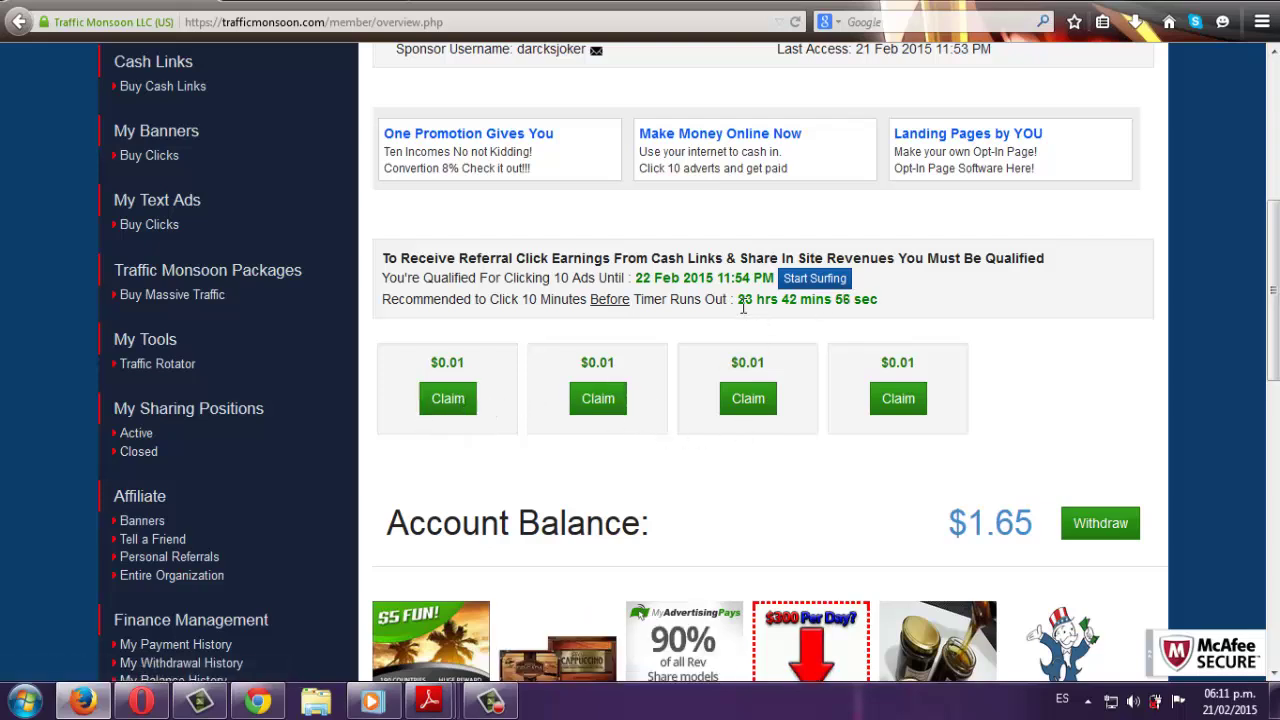
drag(738, 300, 800, 300)
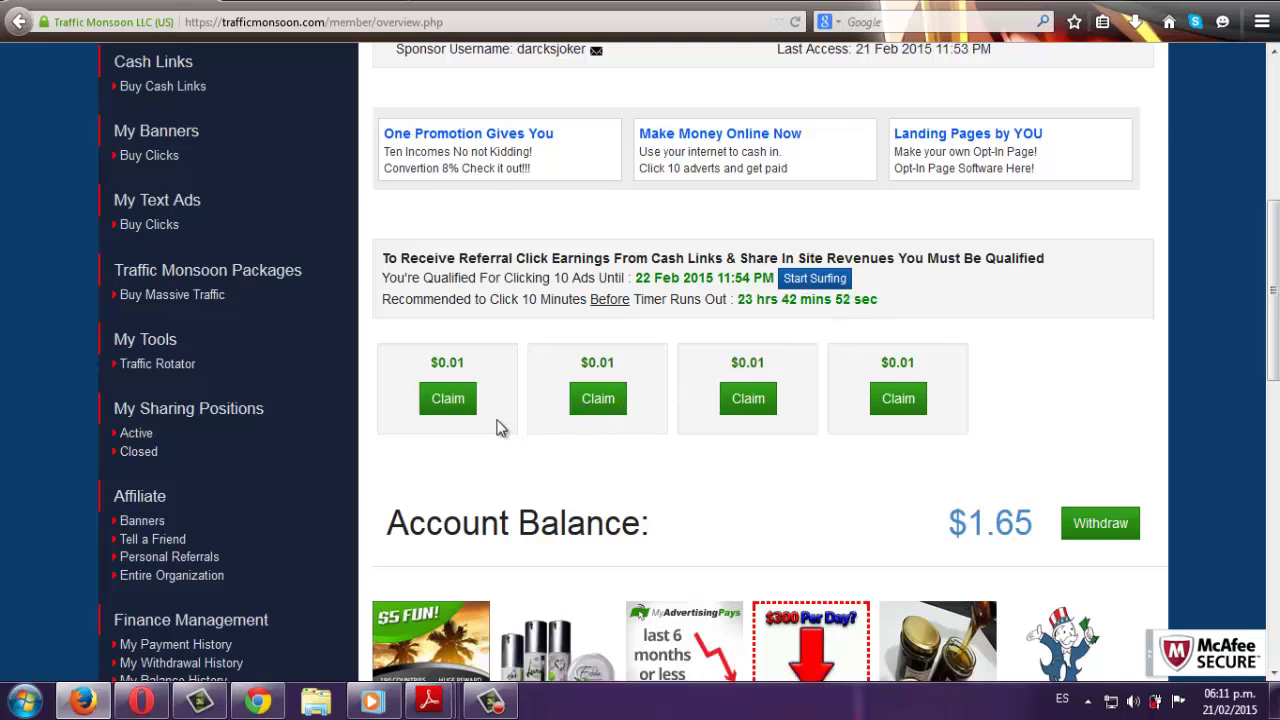
Step: Claim the first cash-link ad and get its view credited with the displayed numbers
click(447, 399)
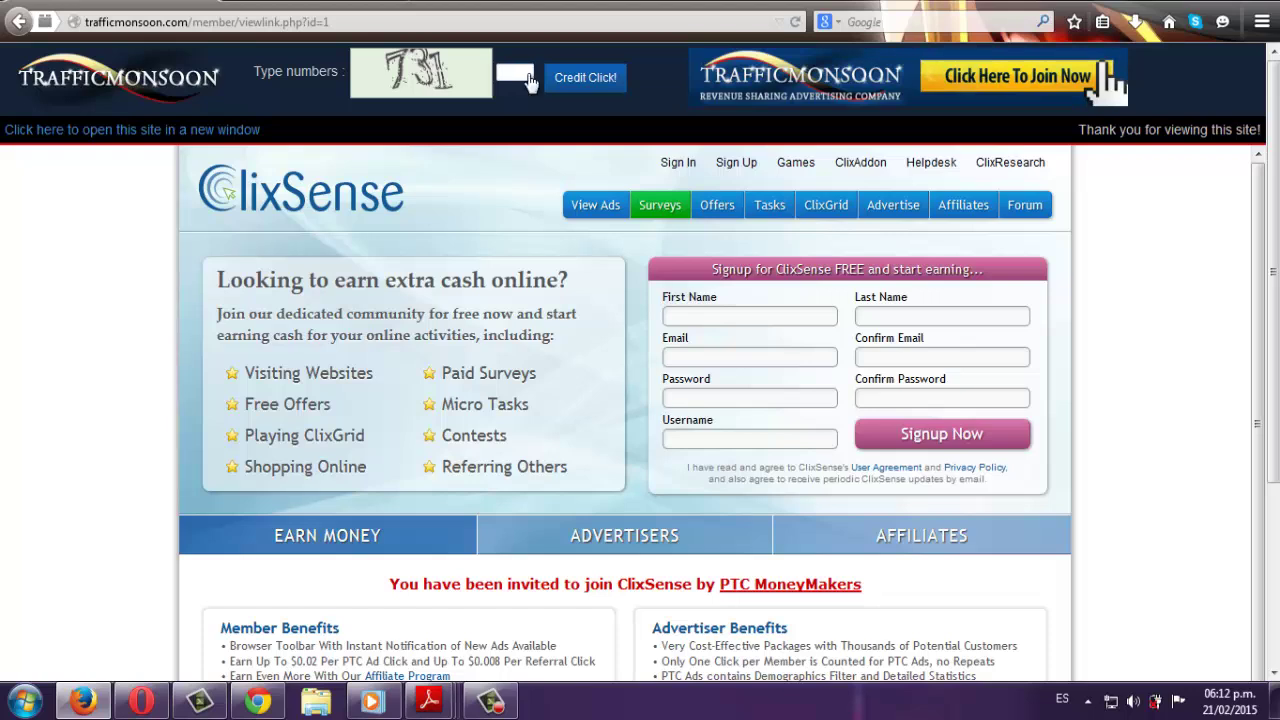
click(584, 78)
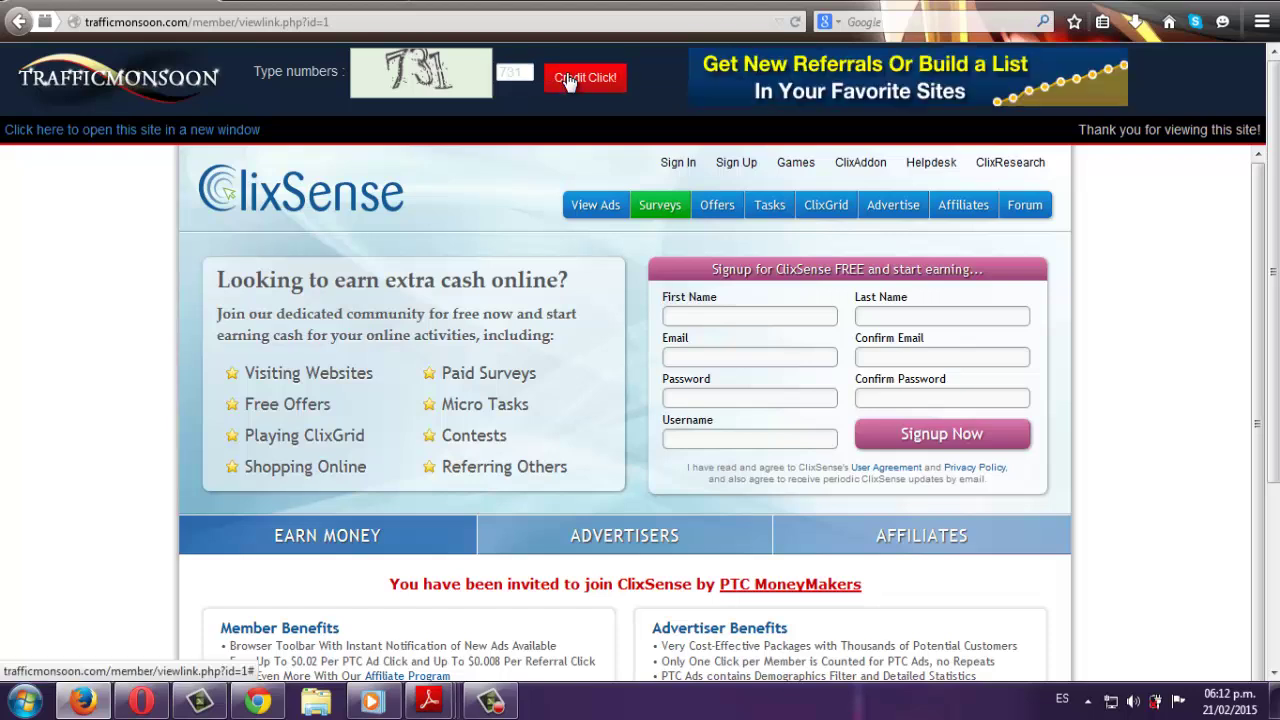
click(566, 79)
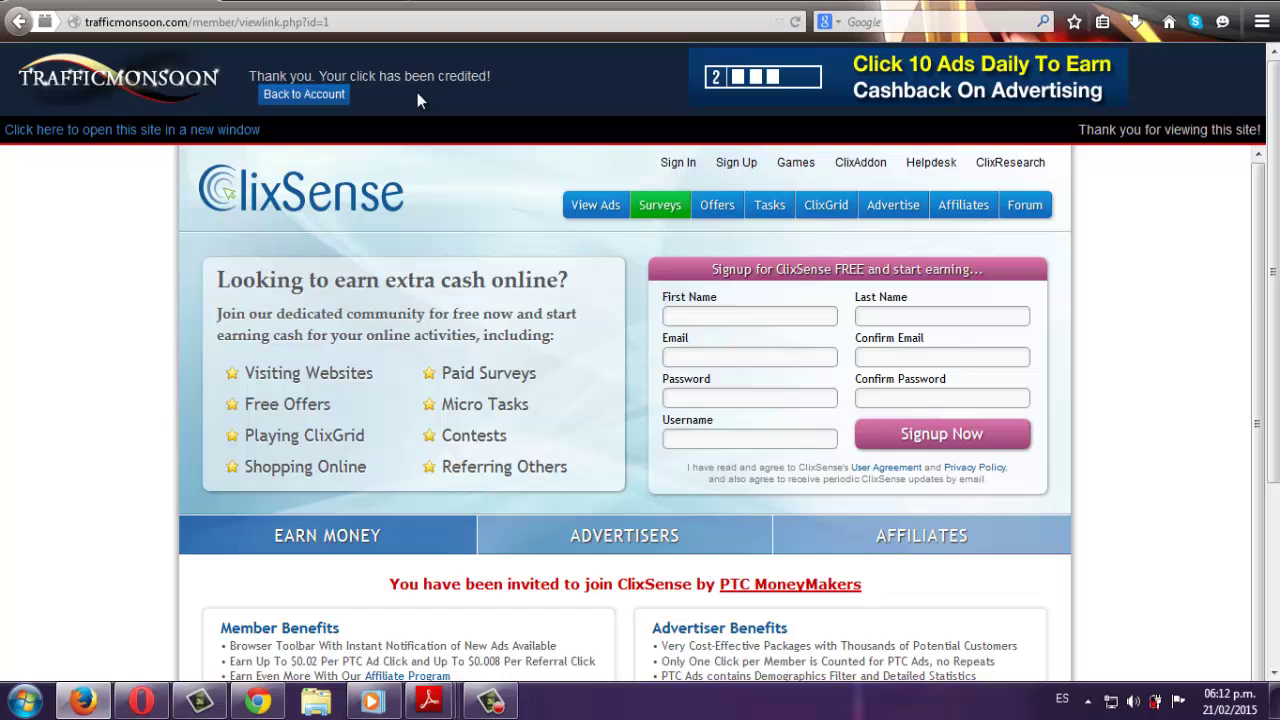
Step: Go back to the account dashboard and locate the remaining Claim buttons
click(313, 100)
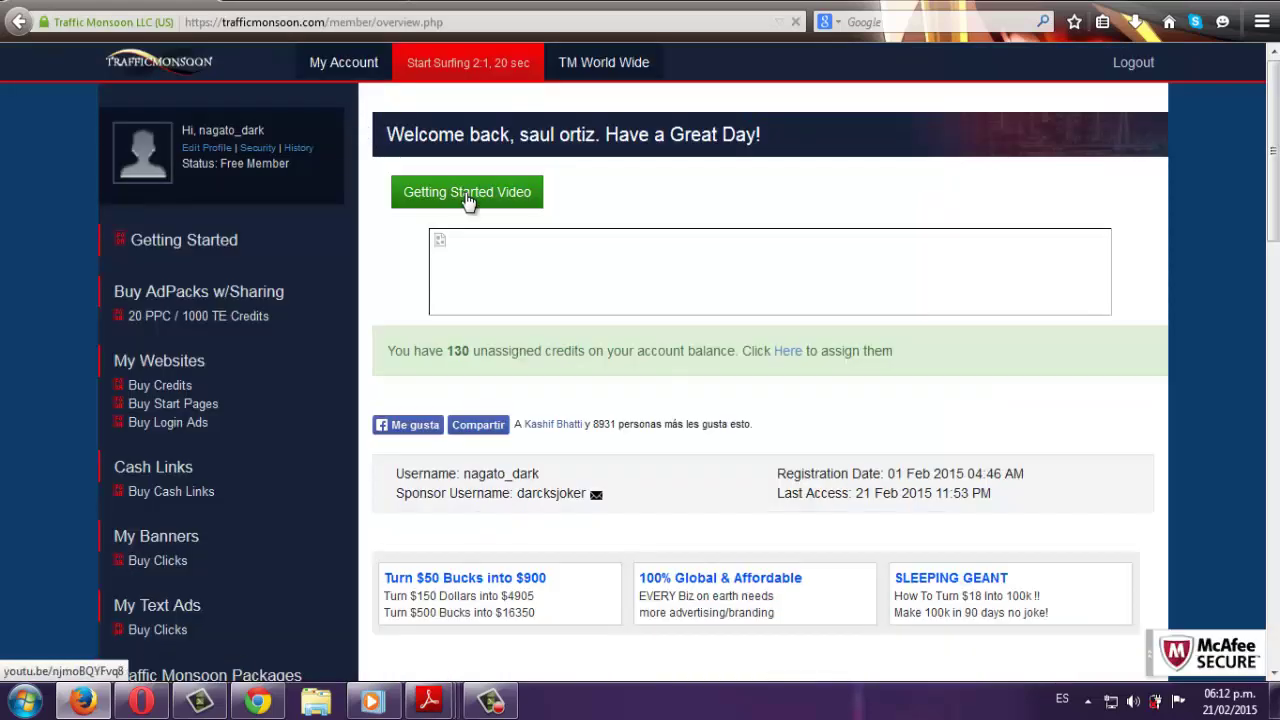
scroll(563, 234, down, 5)
scroll(634, 286, up, 5)
scroll(648, 314, down, 3)
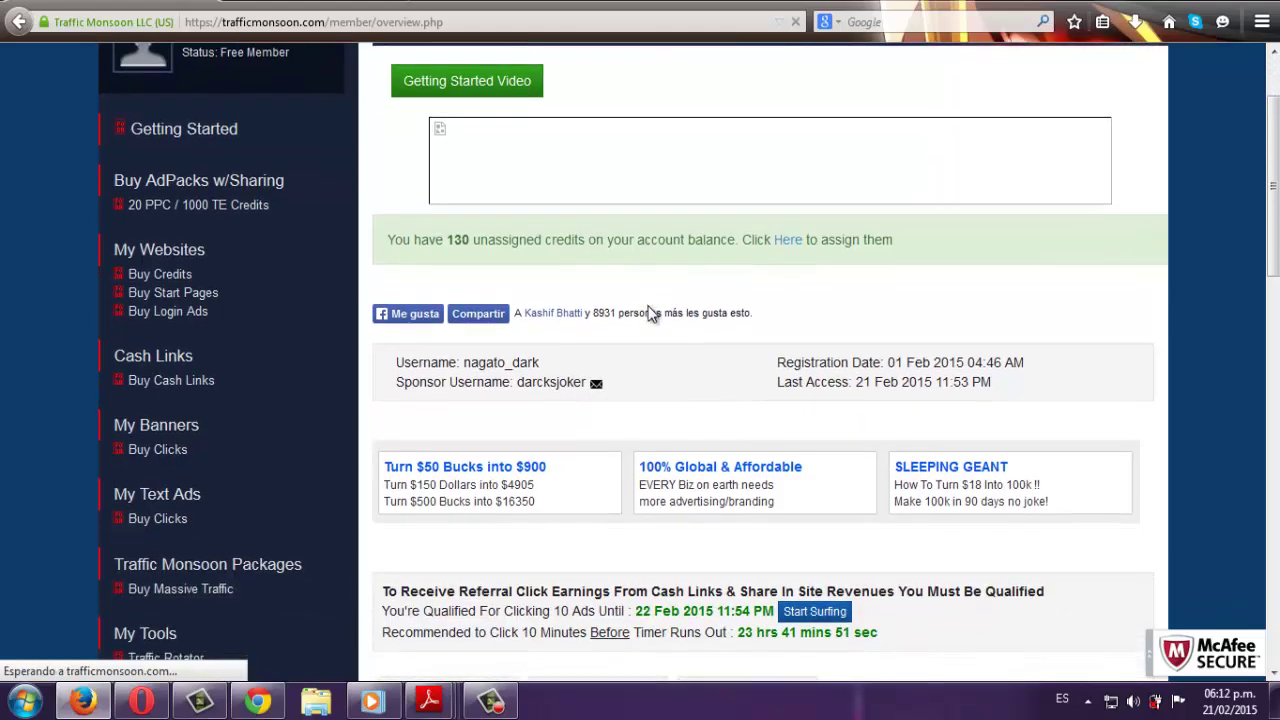
scroll(651, 316, up, 3)
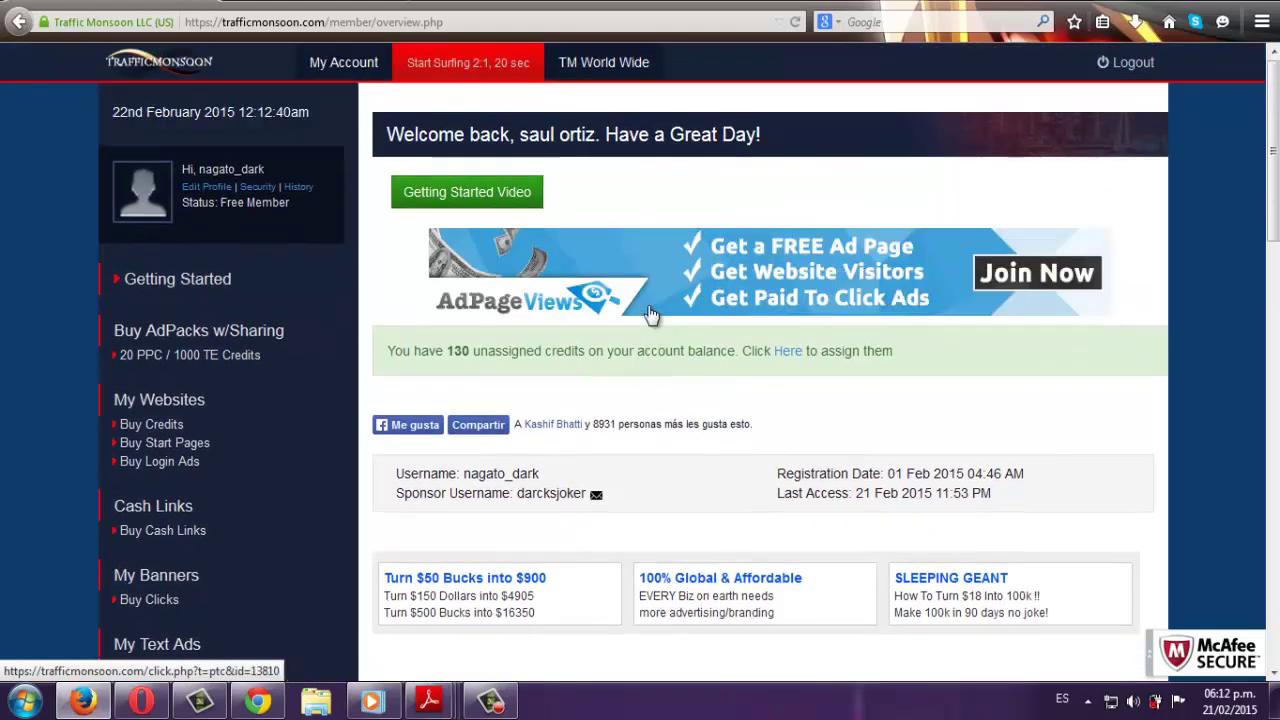
scroll(651, 315, down, 5)
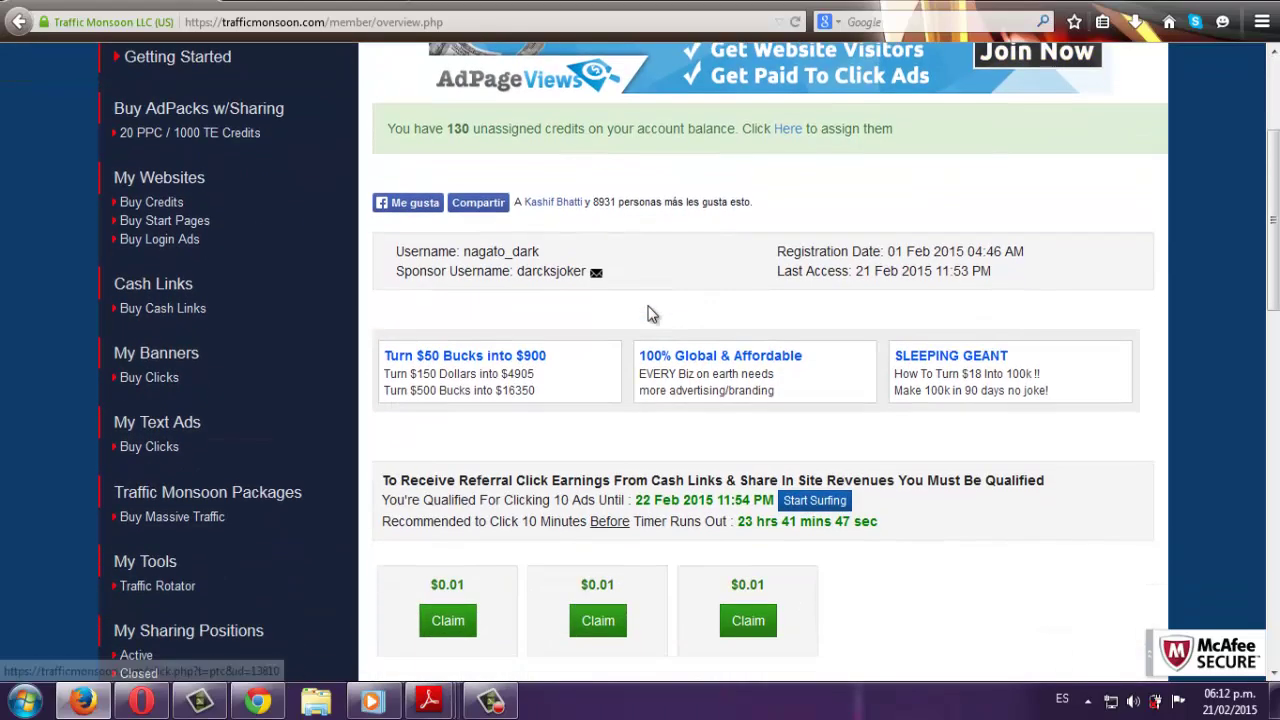
scroll(840, 352, down, 2)
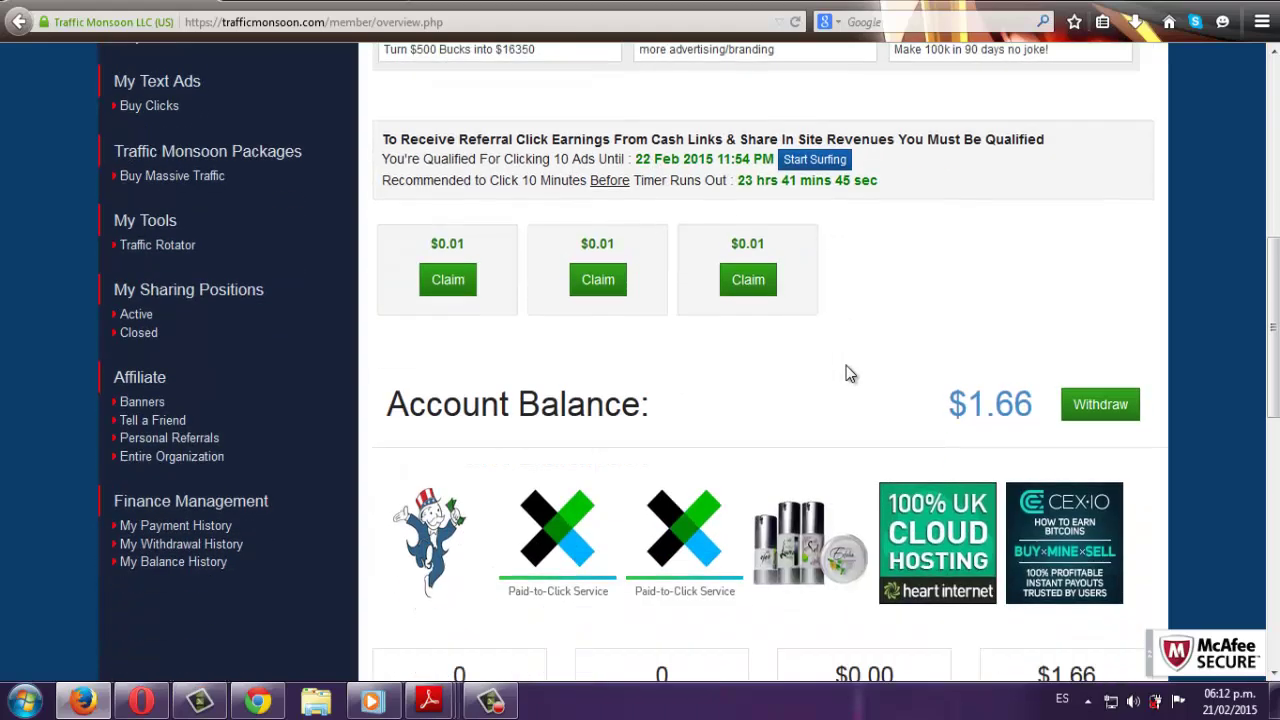
scroll(960, 318, up, 1)
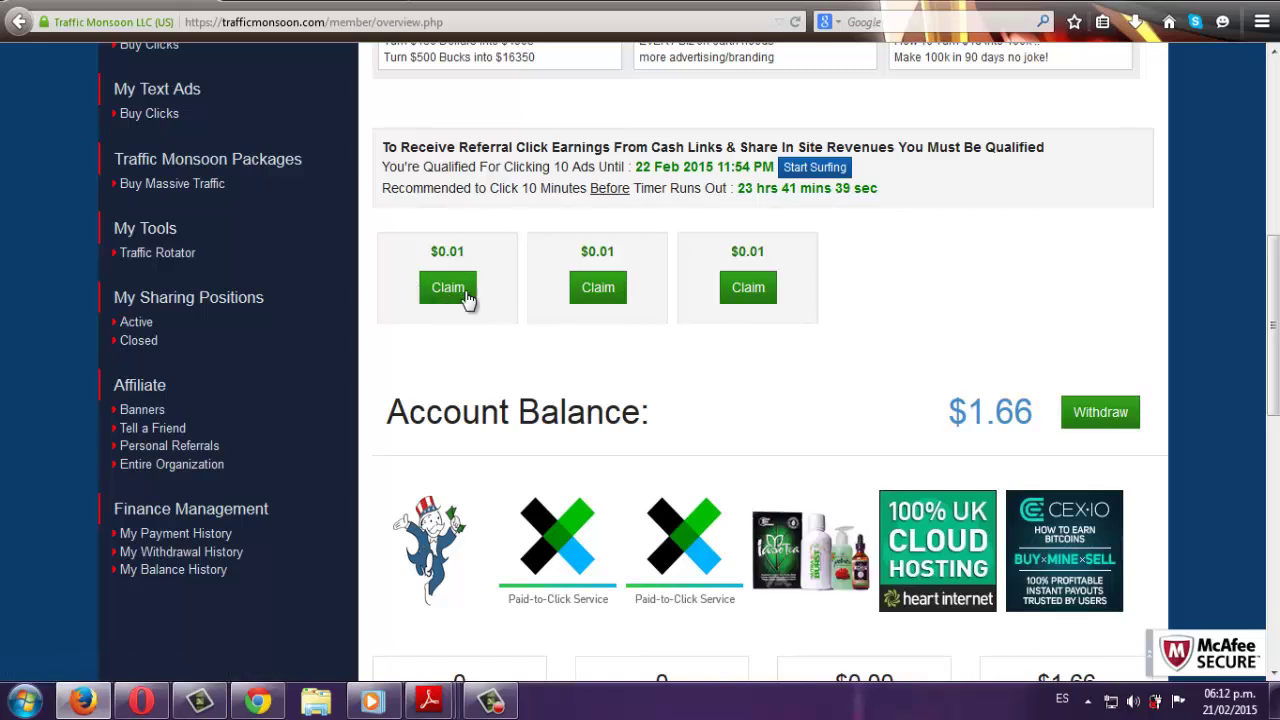
Step: Claim the next cash-link ad and get it credited, raising the balance to $1.67
click(460, 292)
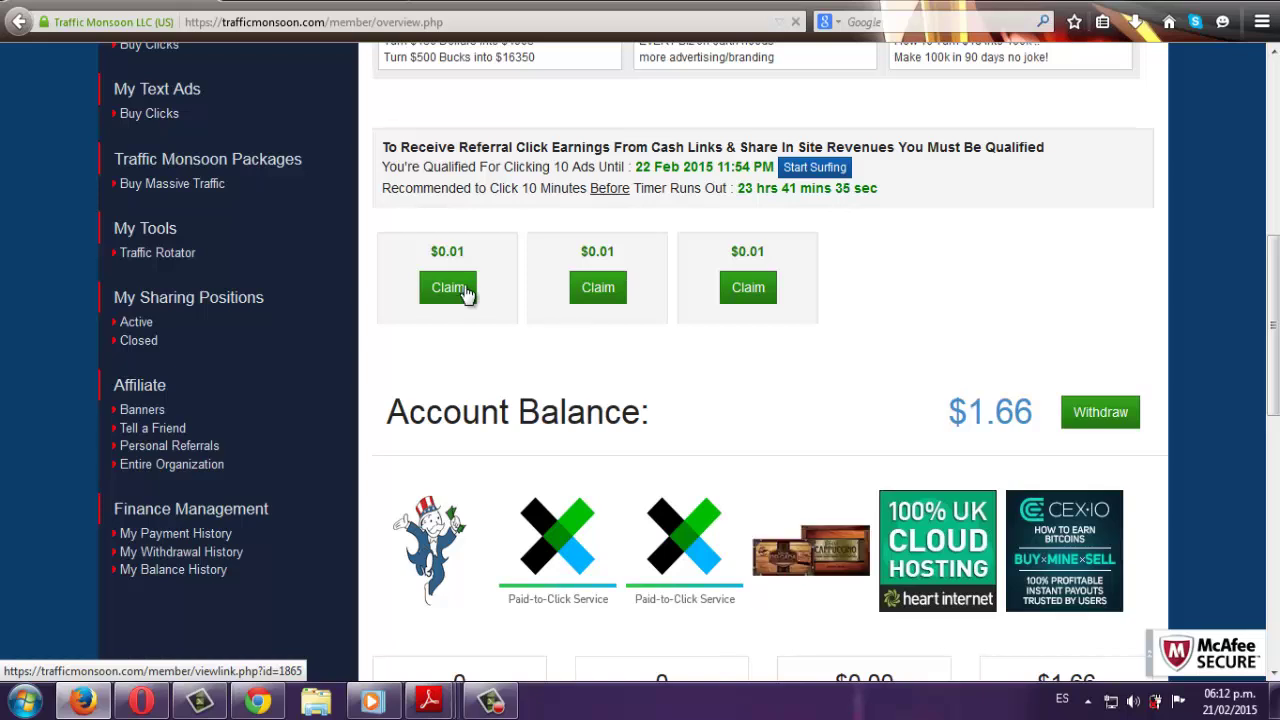
click(466, 289)
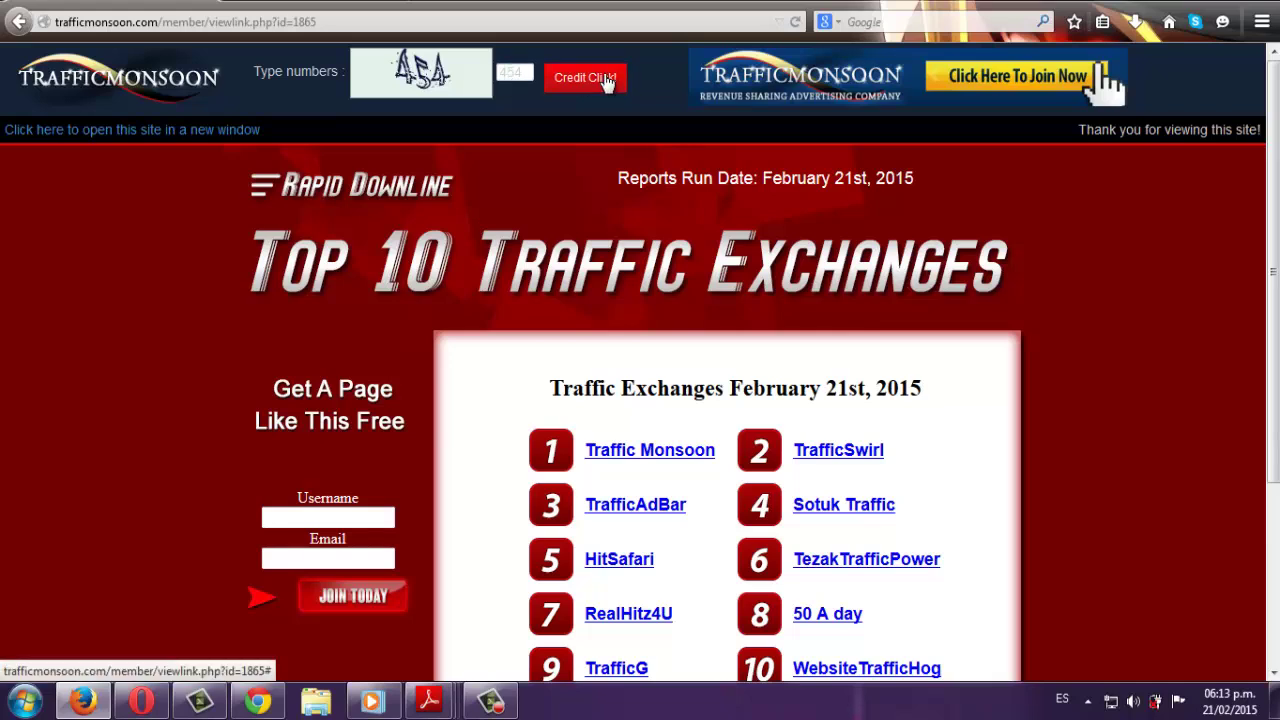
click(606, 82)
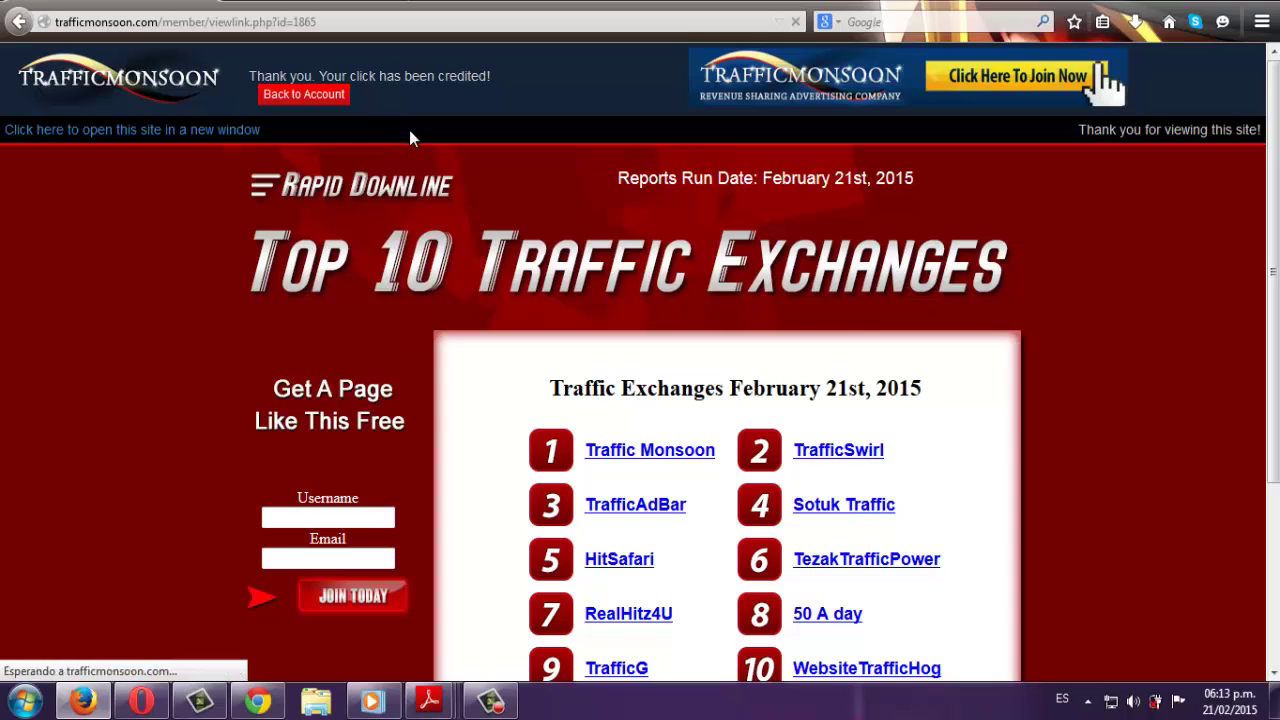
scroll(1006, 411, down, 10)
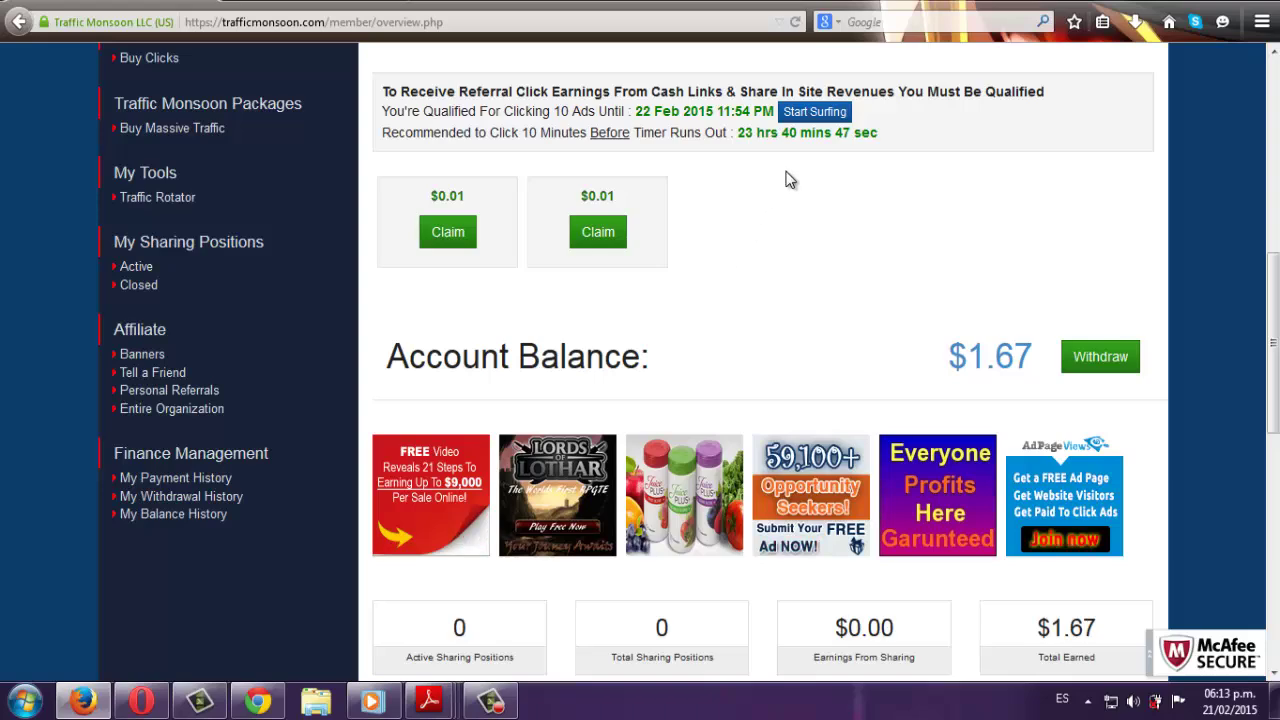
Step: Surf one traffic-exchange ad, get it credited, and return to the member overview
scroll(813, 230, up, 2)
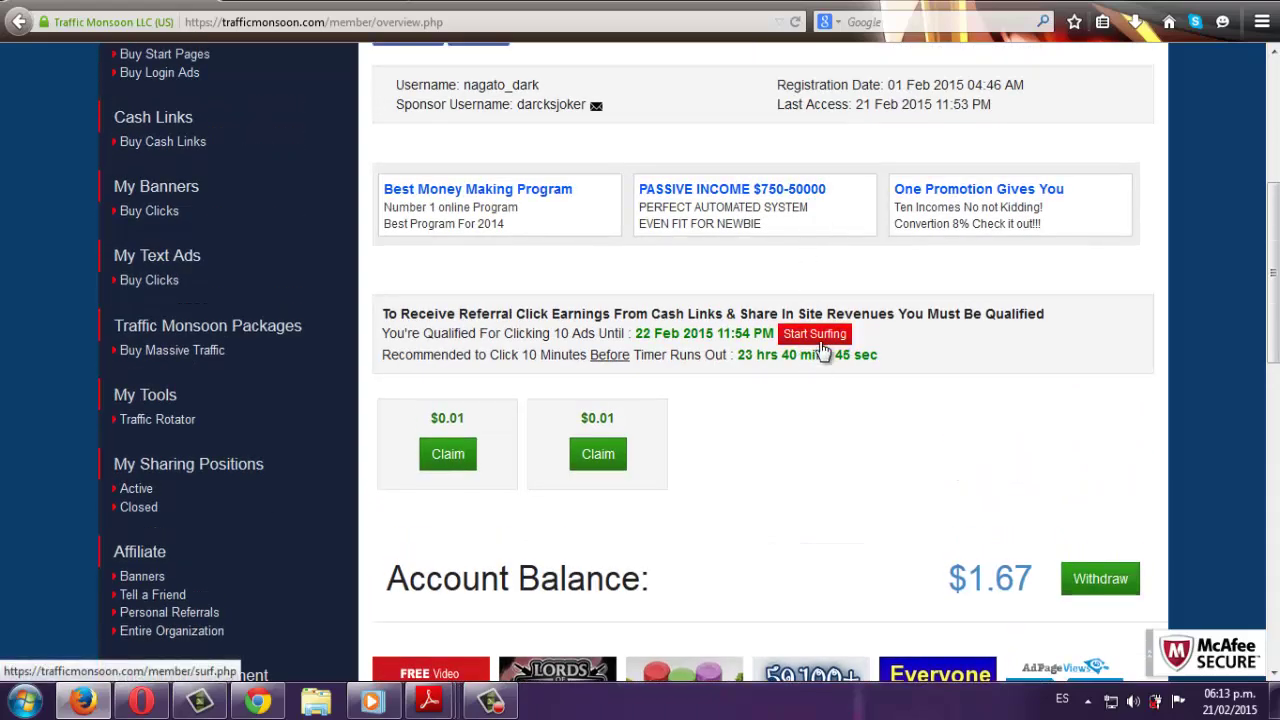
scroll(800, 360, up, 2)
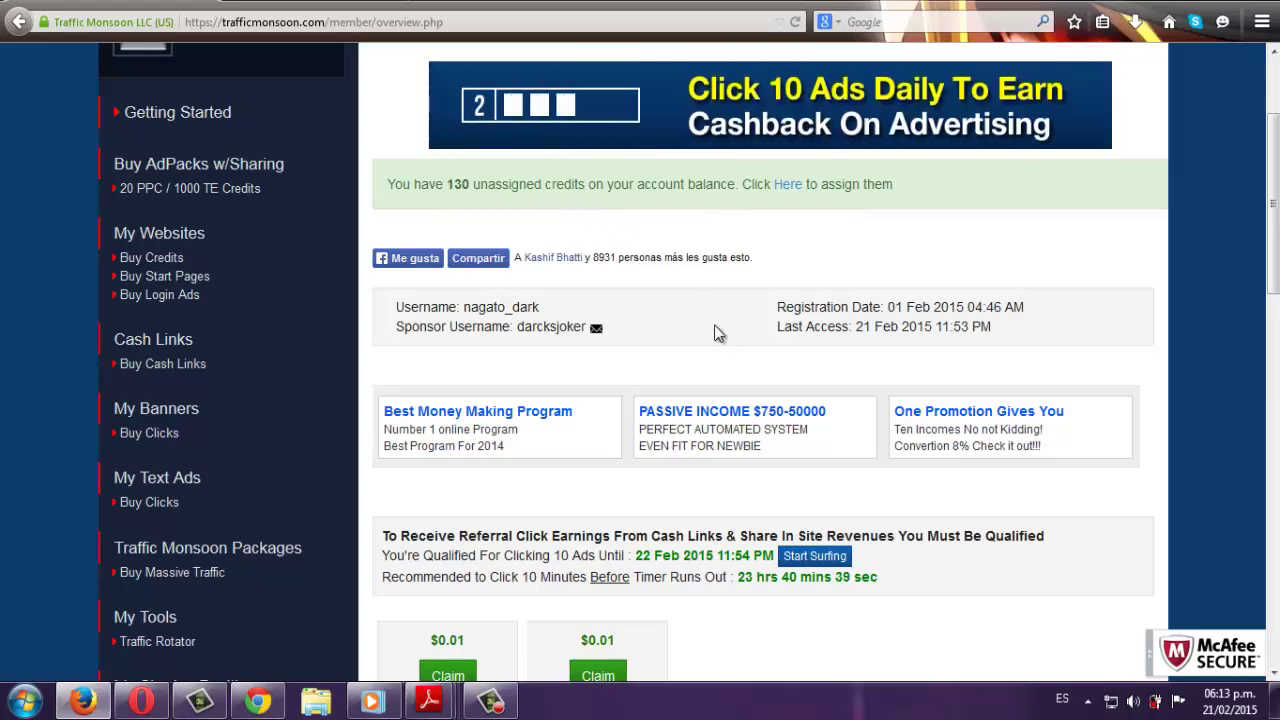
scroll(883, 495, down, 1)
click(828, 455)
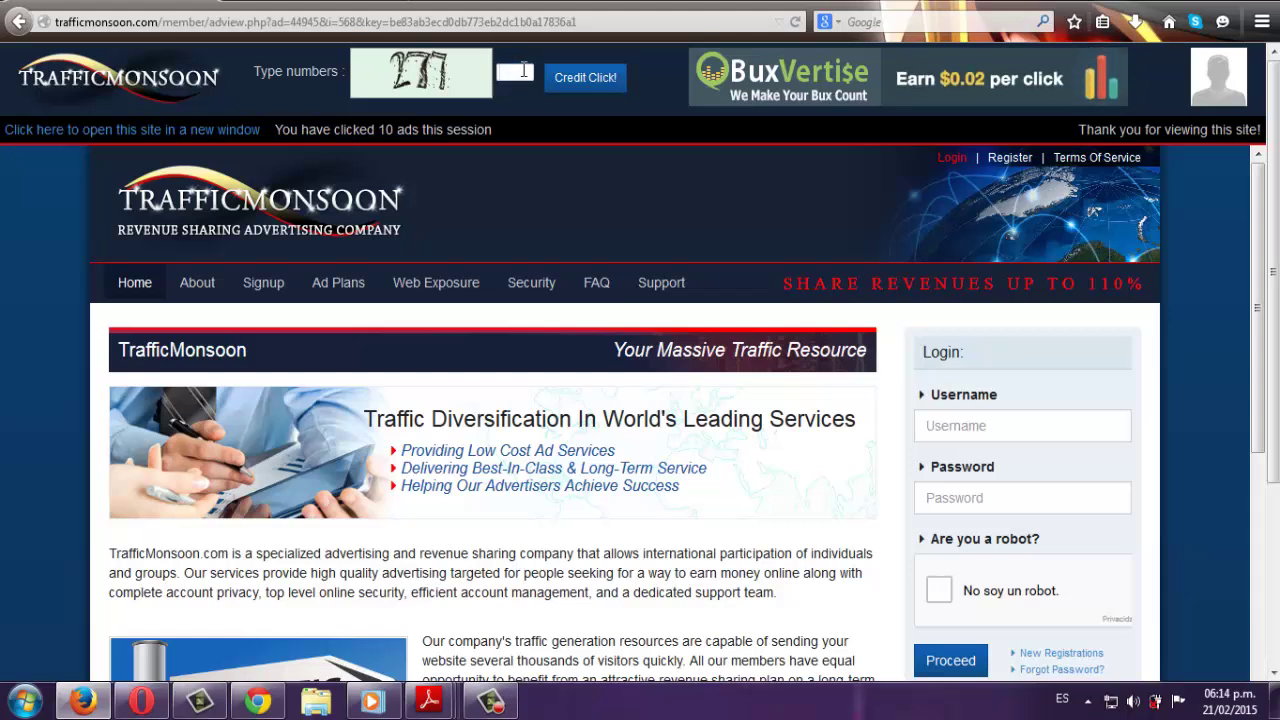
click(590, 80)
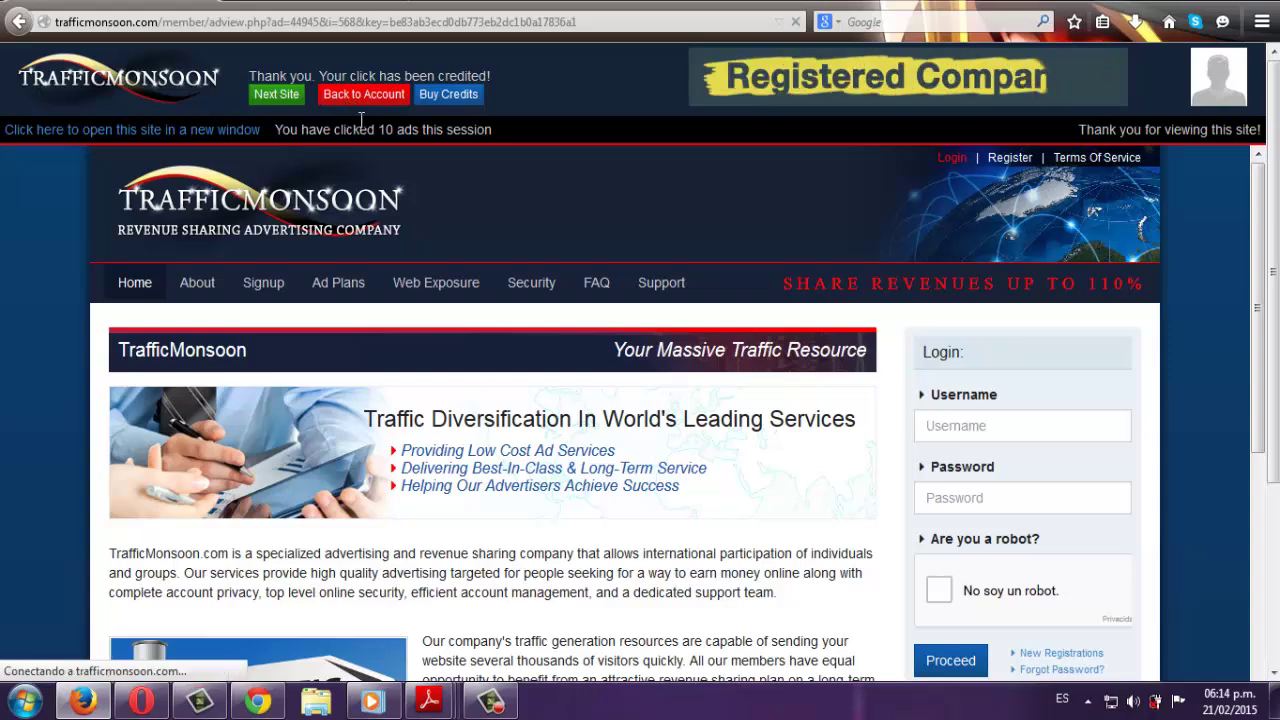
click(270, 100)
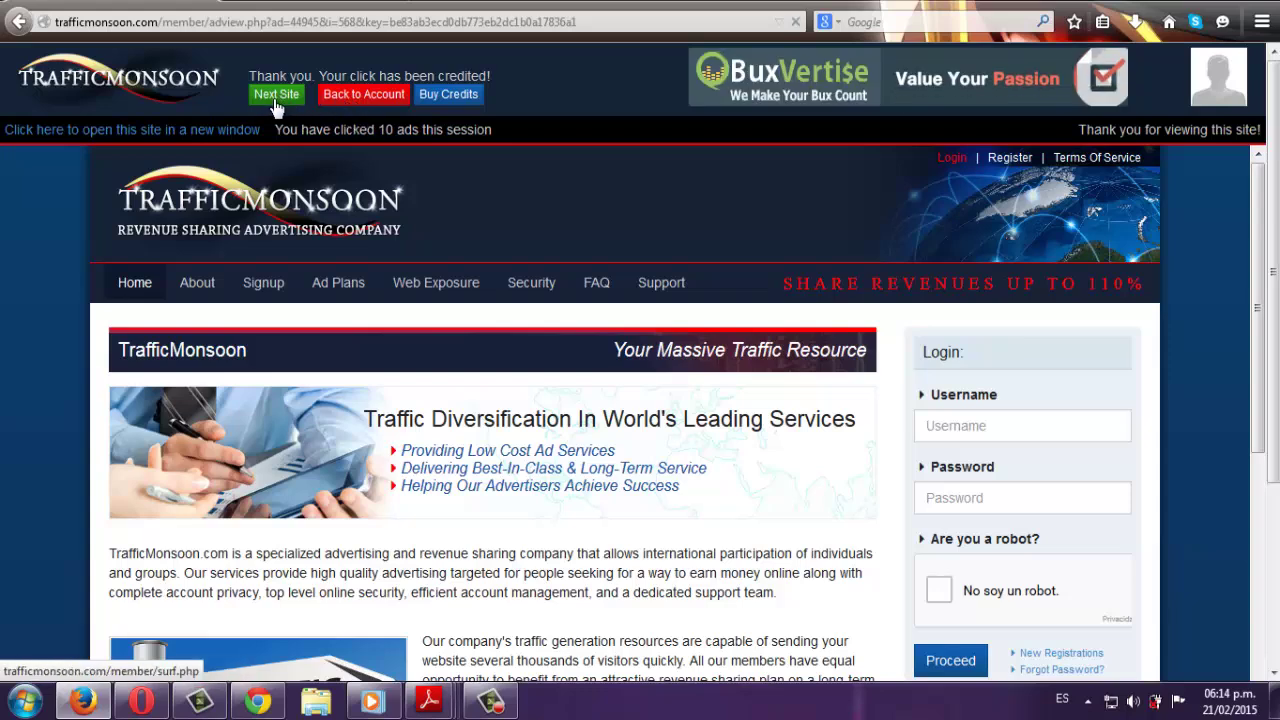
Step: Surf a second ad to credit it, bringing unassigned credits to 131
scroll(540, 270, down, 2)
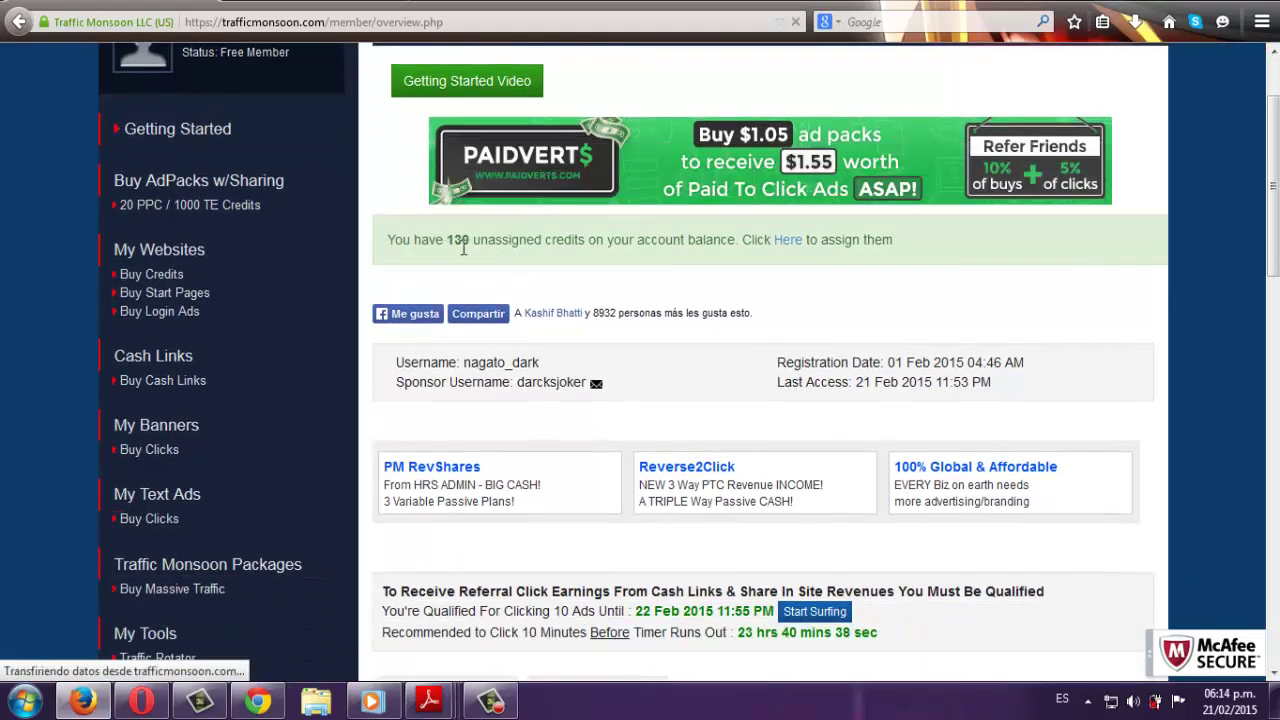
scroll(515, 302, down, 5)
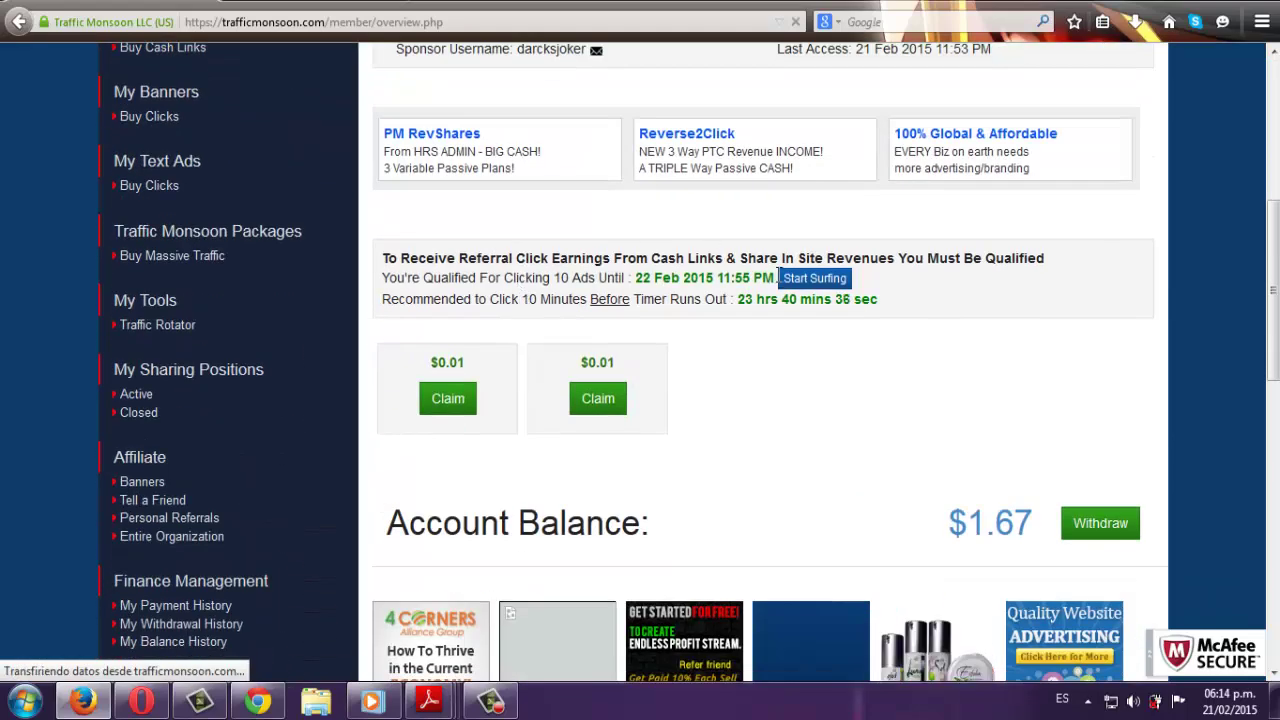
click(790, 281)
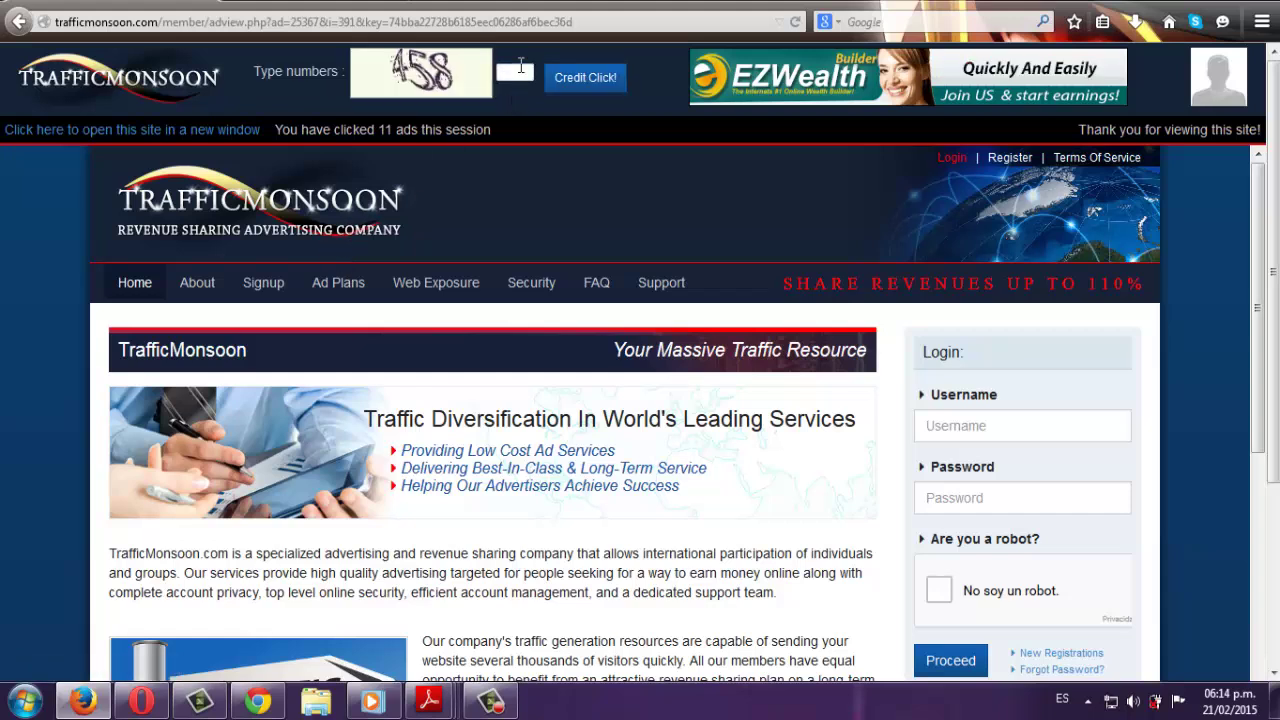
click(588, 95)
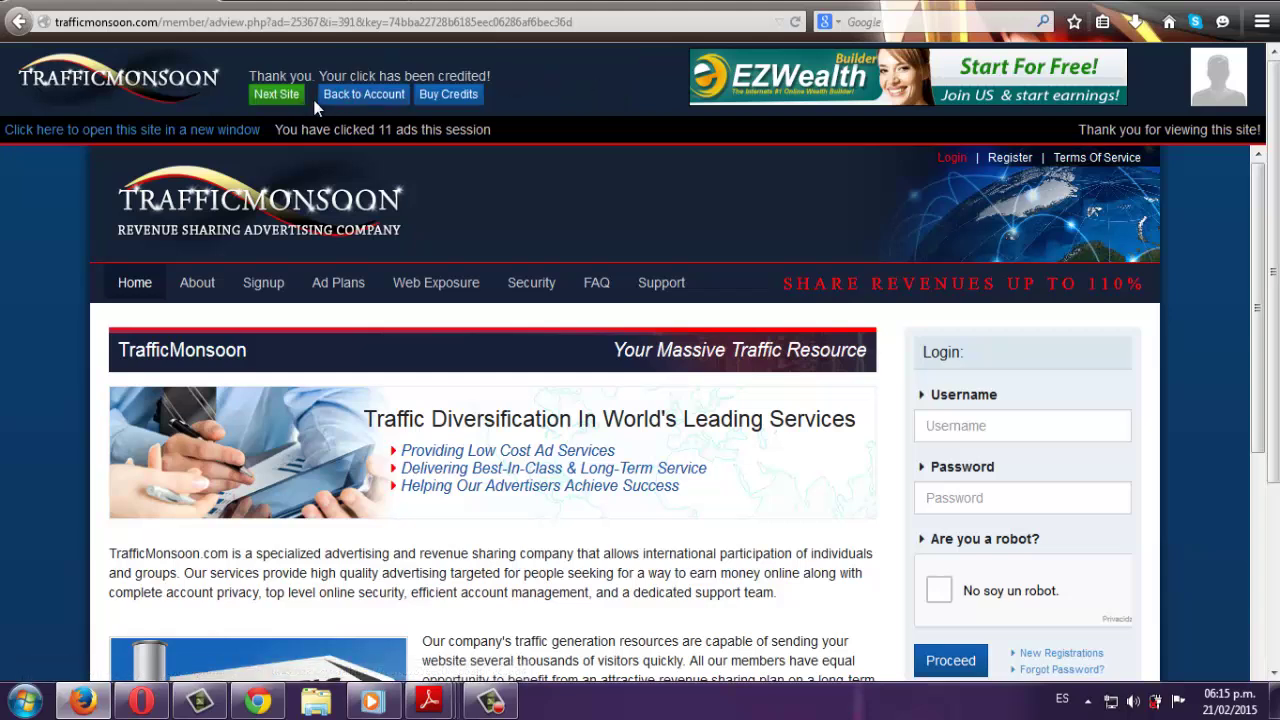
click(355, 100)
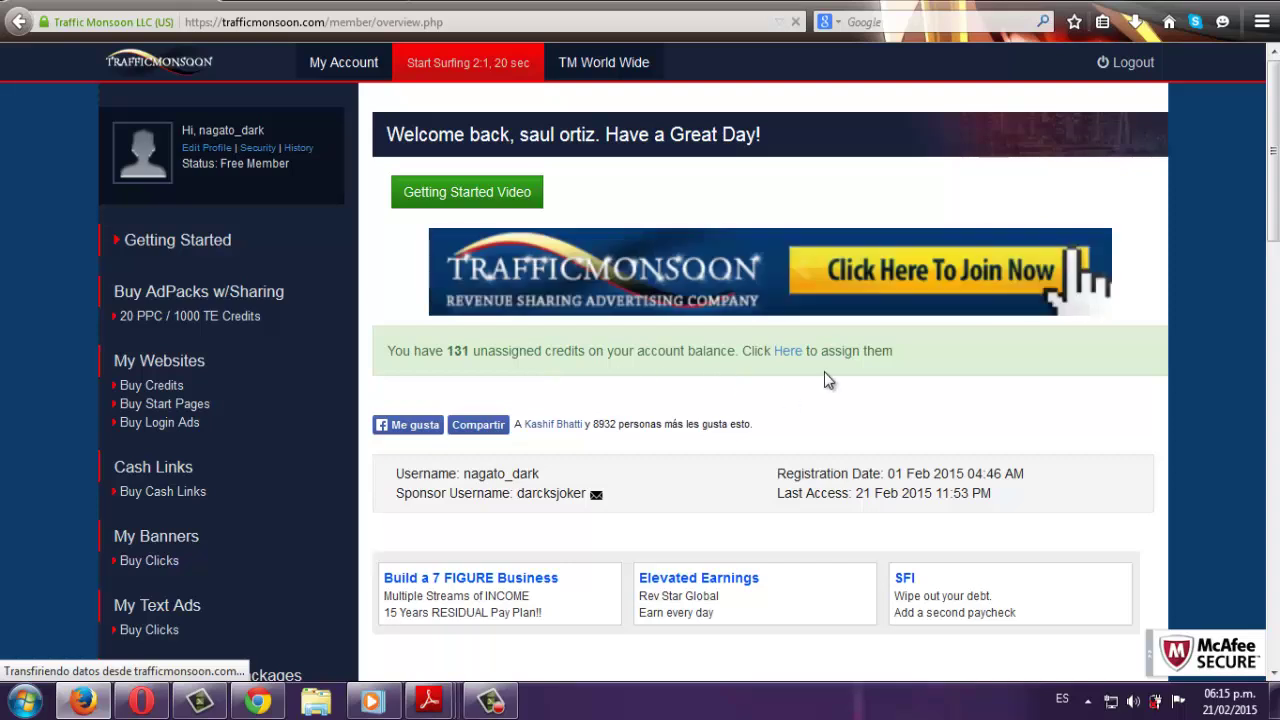
click(787, 355)
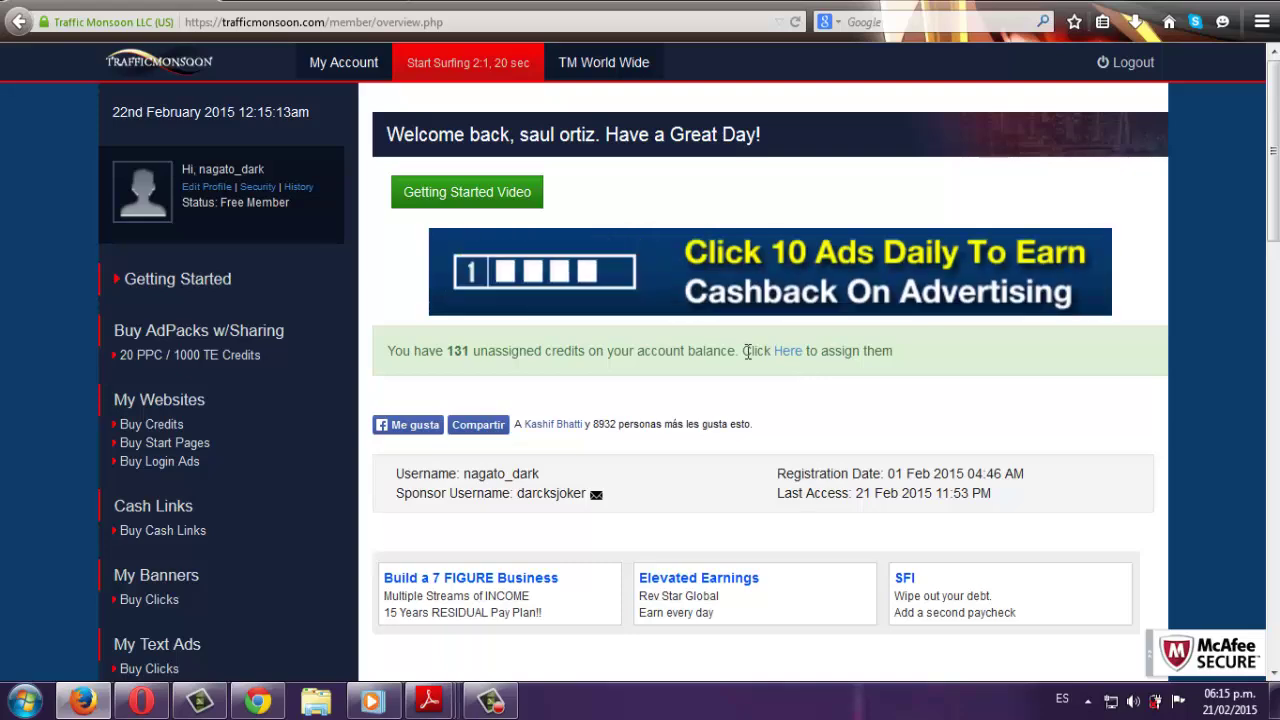
scroll(749, 355, down, 5)
scroll(750, 358, down, 5)
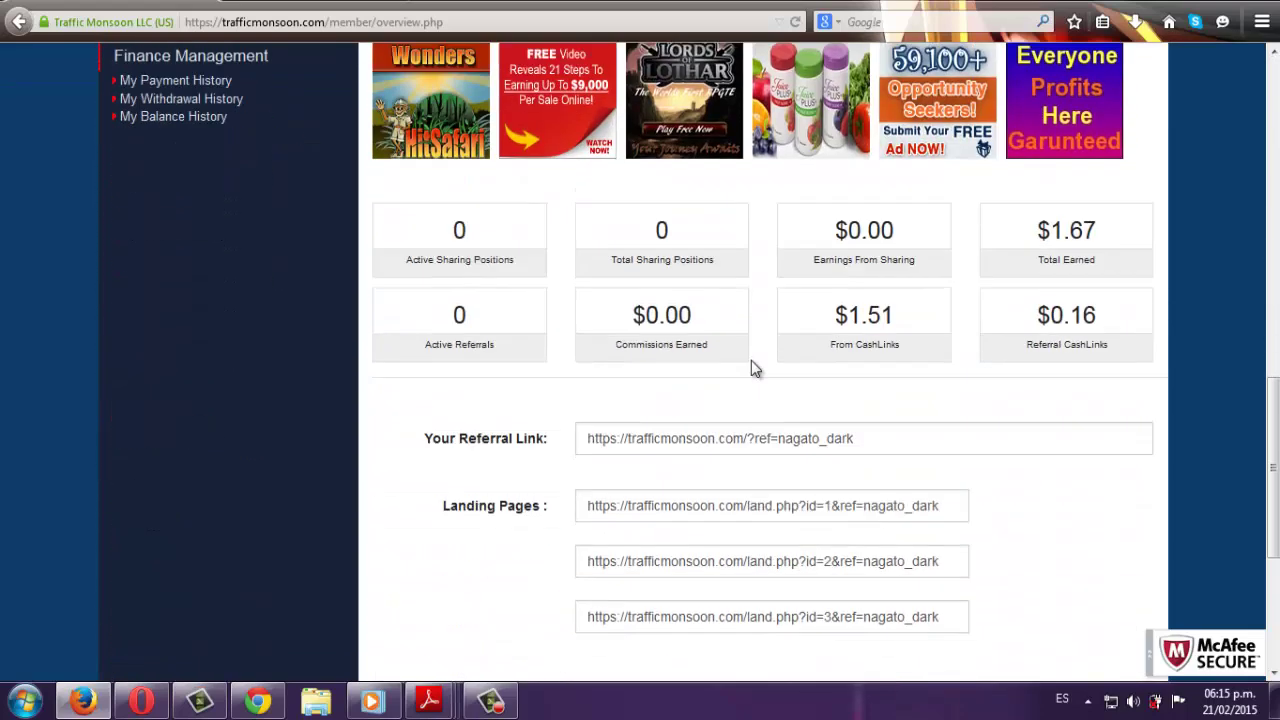
scroll(800, 365, down, 3)
scroll(890, 380, up, 3)
scroll(910, 433, up, 5)
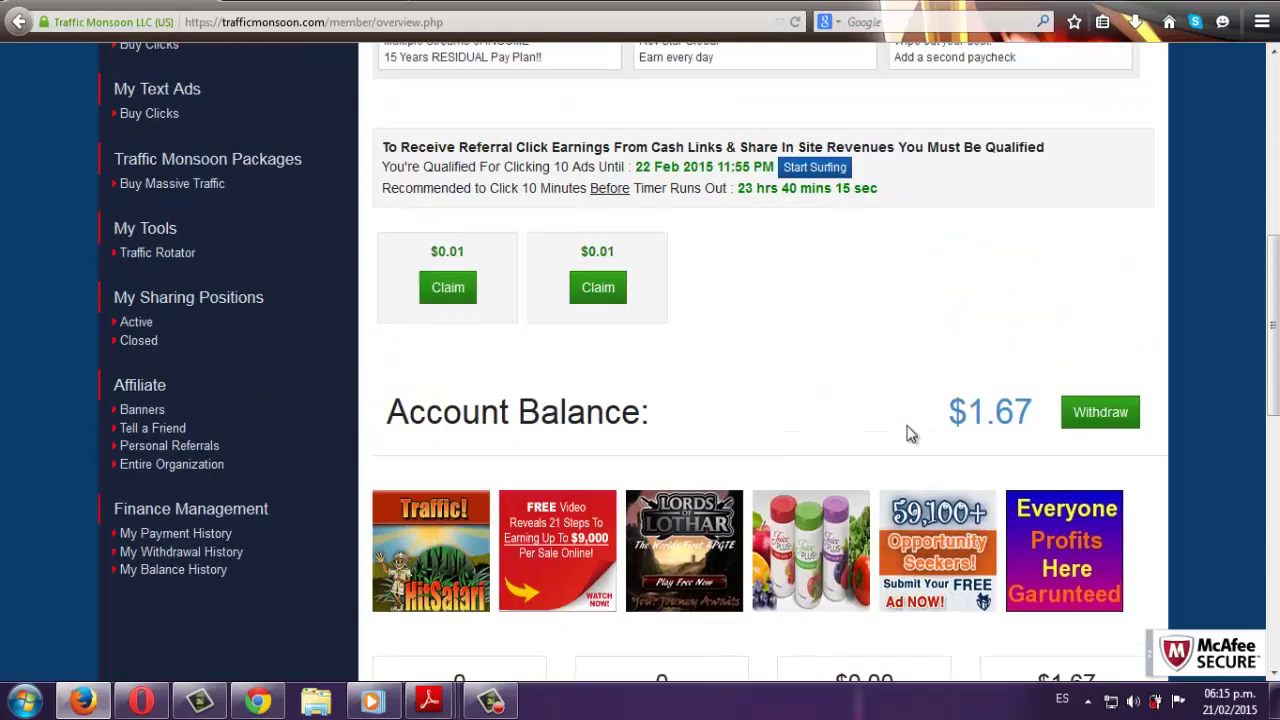
scroll(837, 391, down, 4)
scroll(809, 422, down, 1)
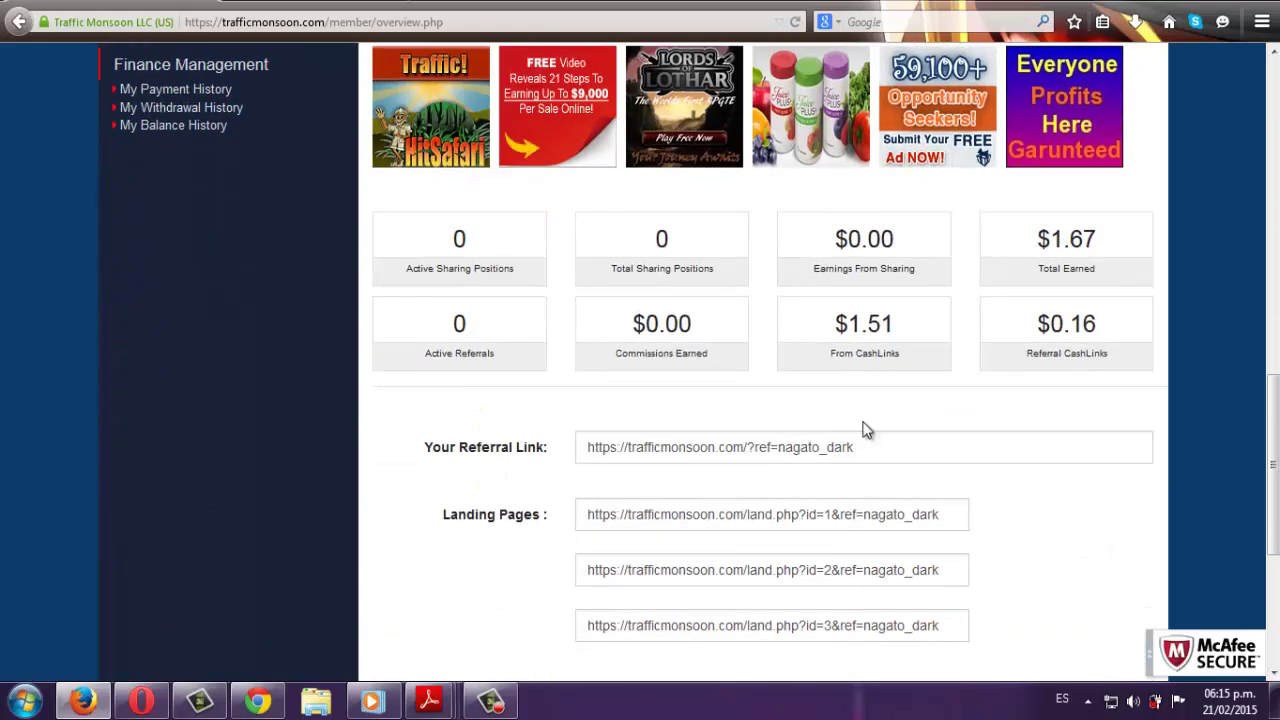
drag(877, 447, 570, 445)
click(760, 446)
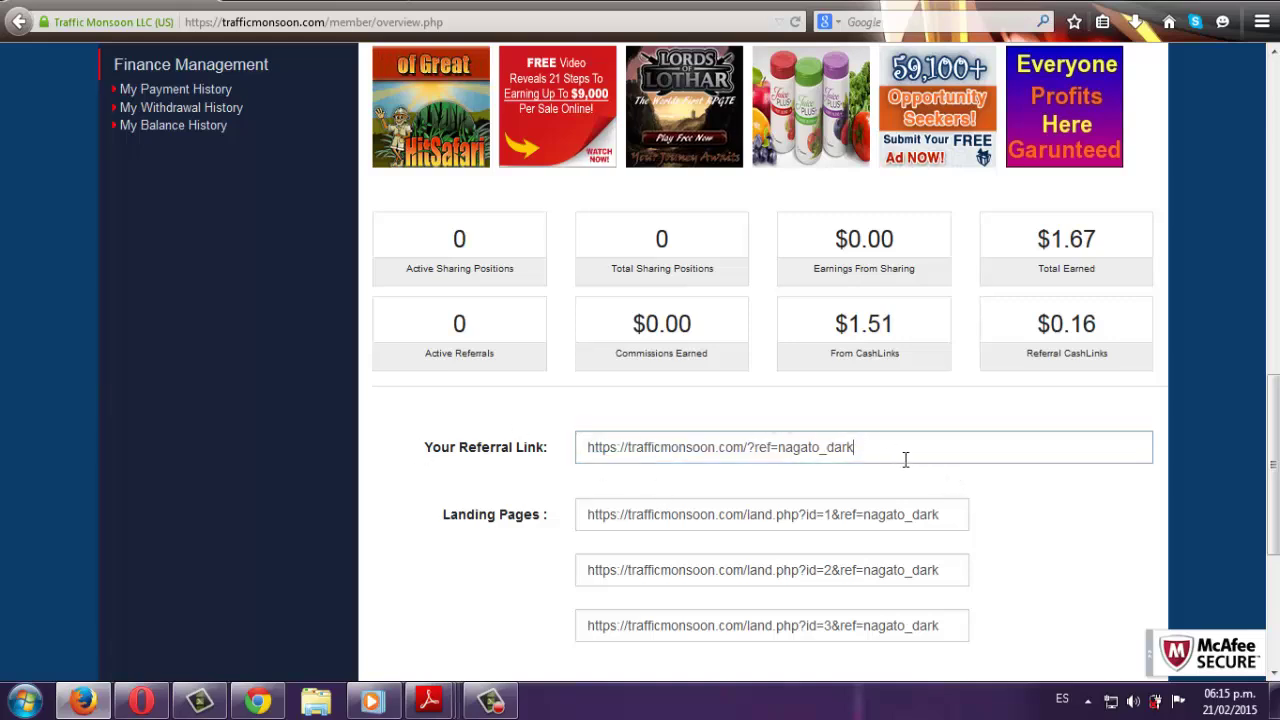
drag(903, 457, 587, 447)
click(587, 447)
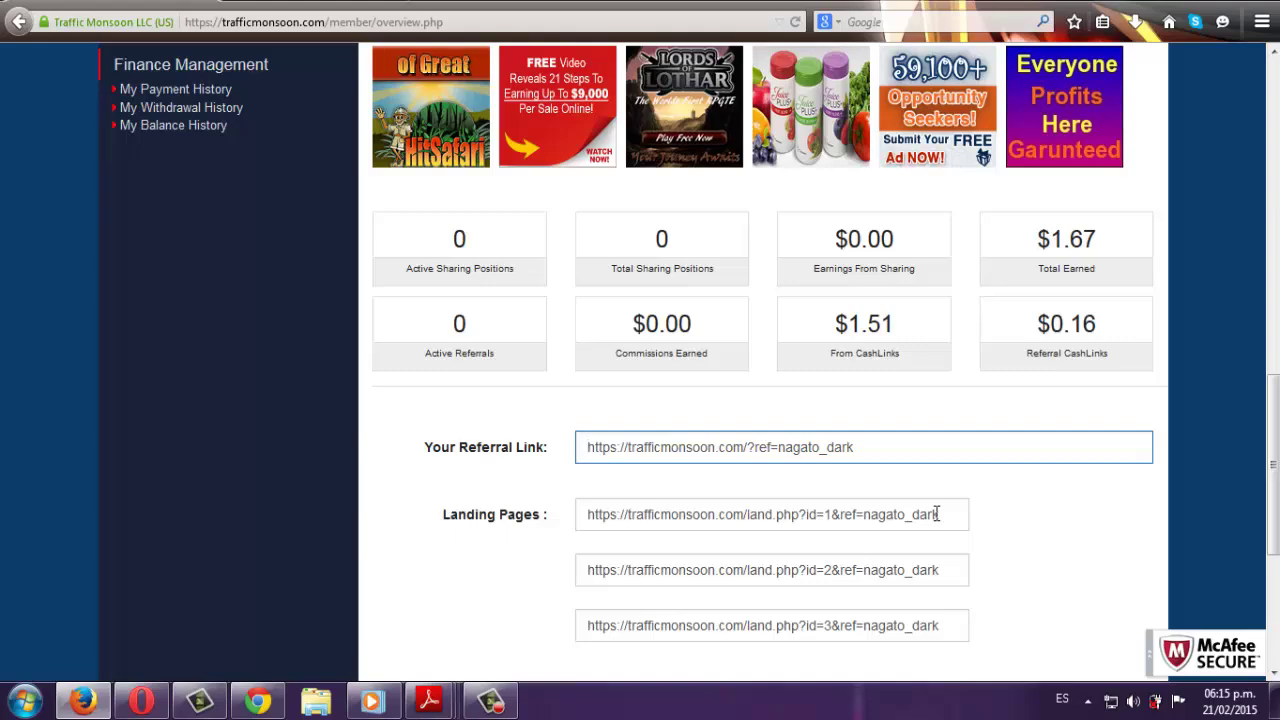
scroll(935, 513, up, 5)
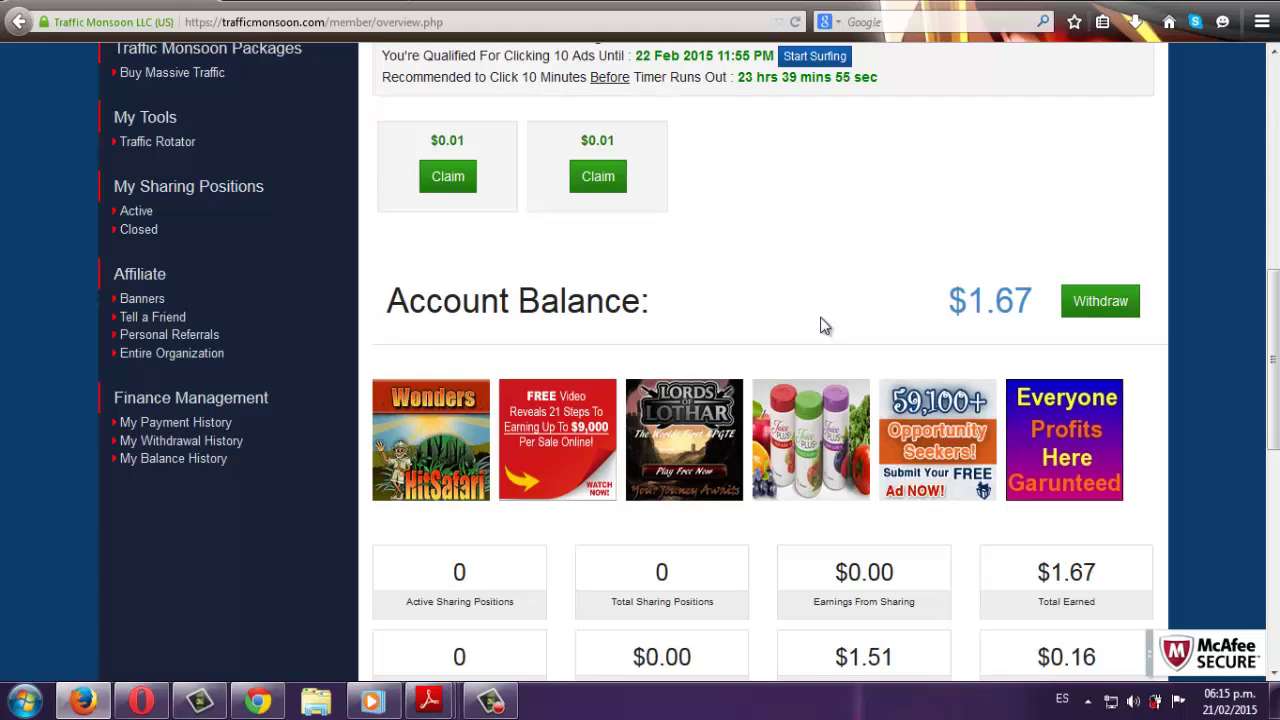
scroll(831, 264, down, 2)
scroll(831, 264, up, 6)
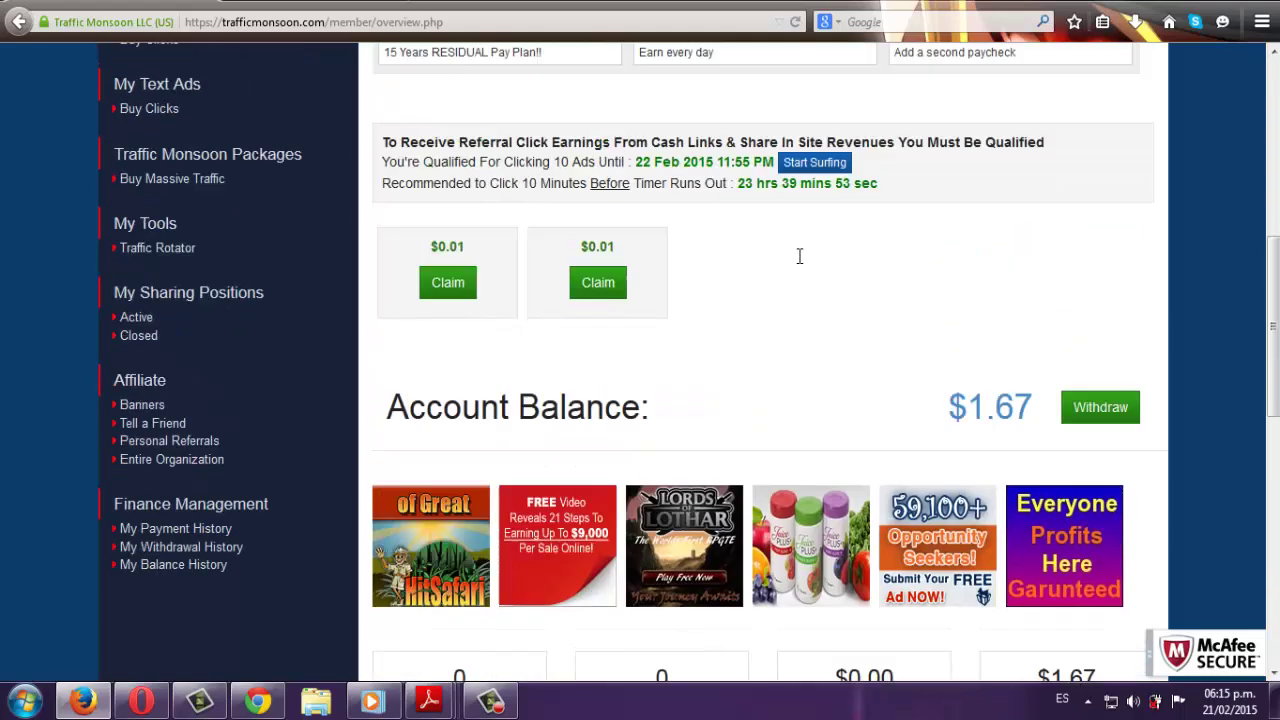
scroll(665, 390, down, 4)
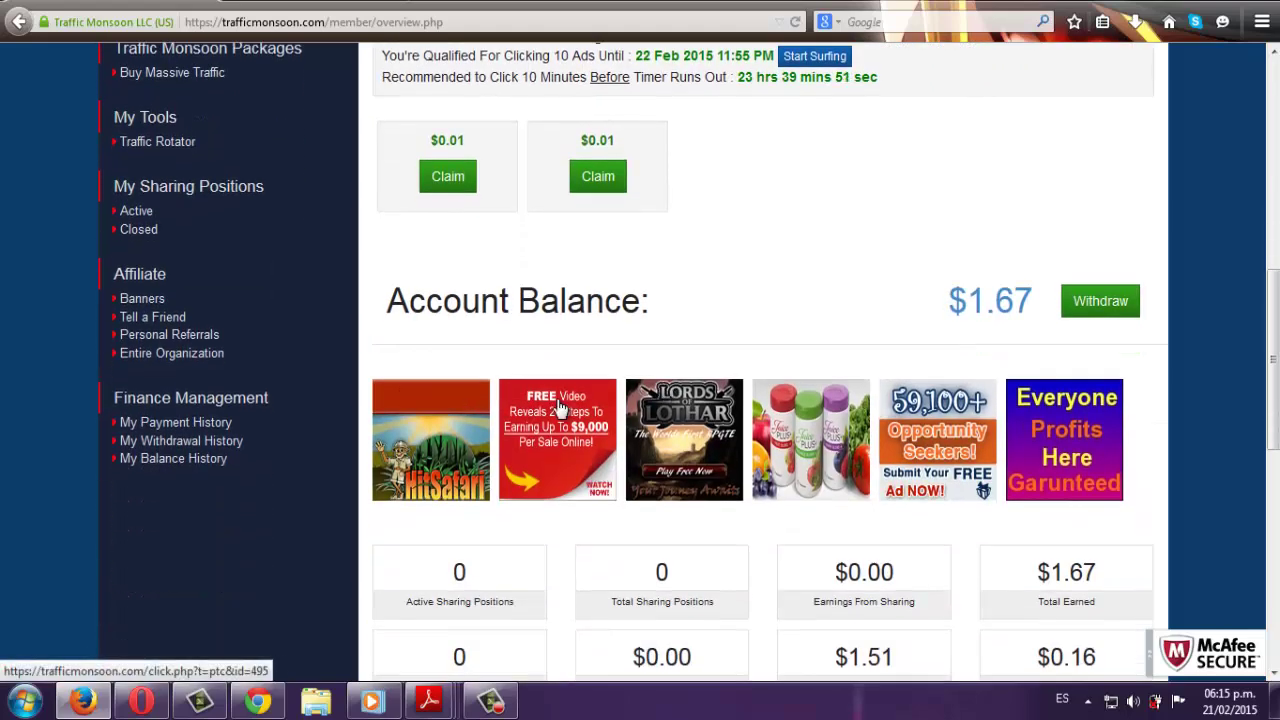
Step: Open the cash-out form for the $1.67 balance and select the Transaction Pin field
click(1103, 311)
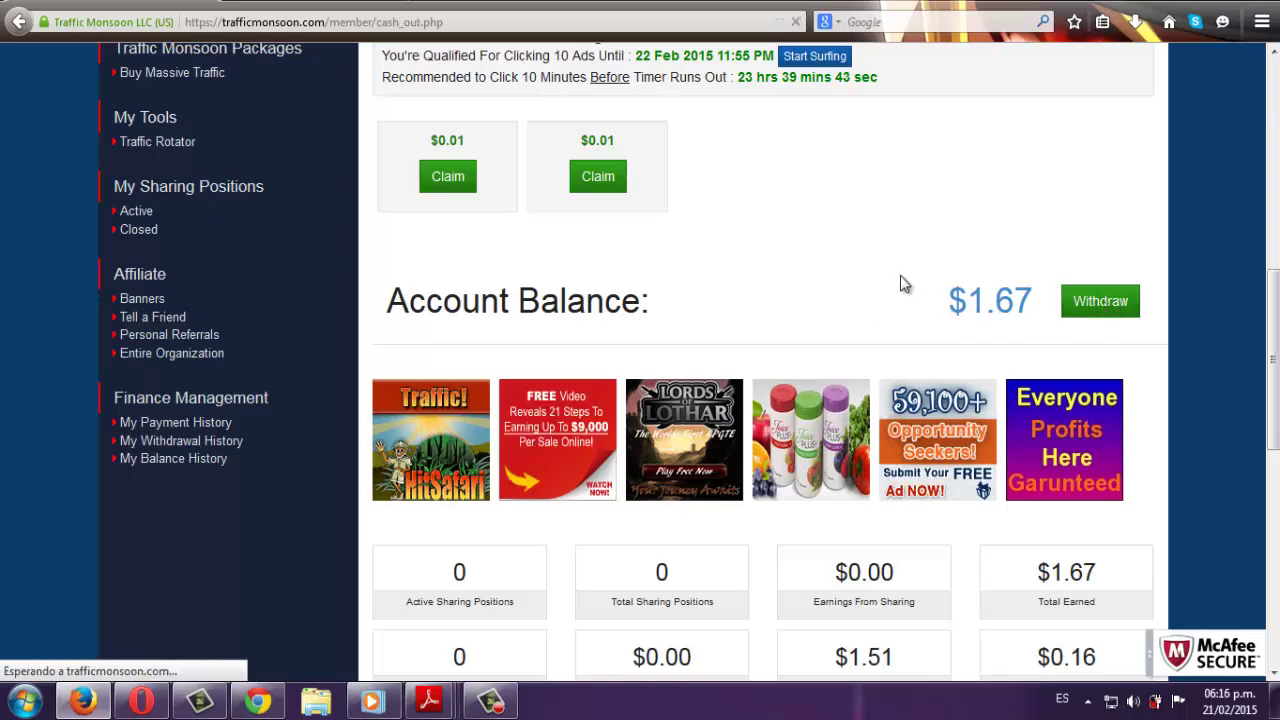
scroll(886, 288, down, 3)
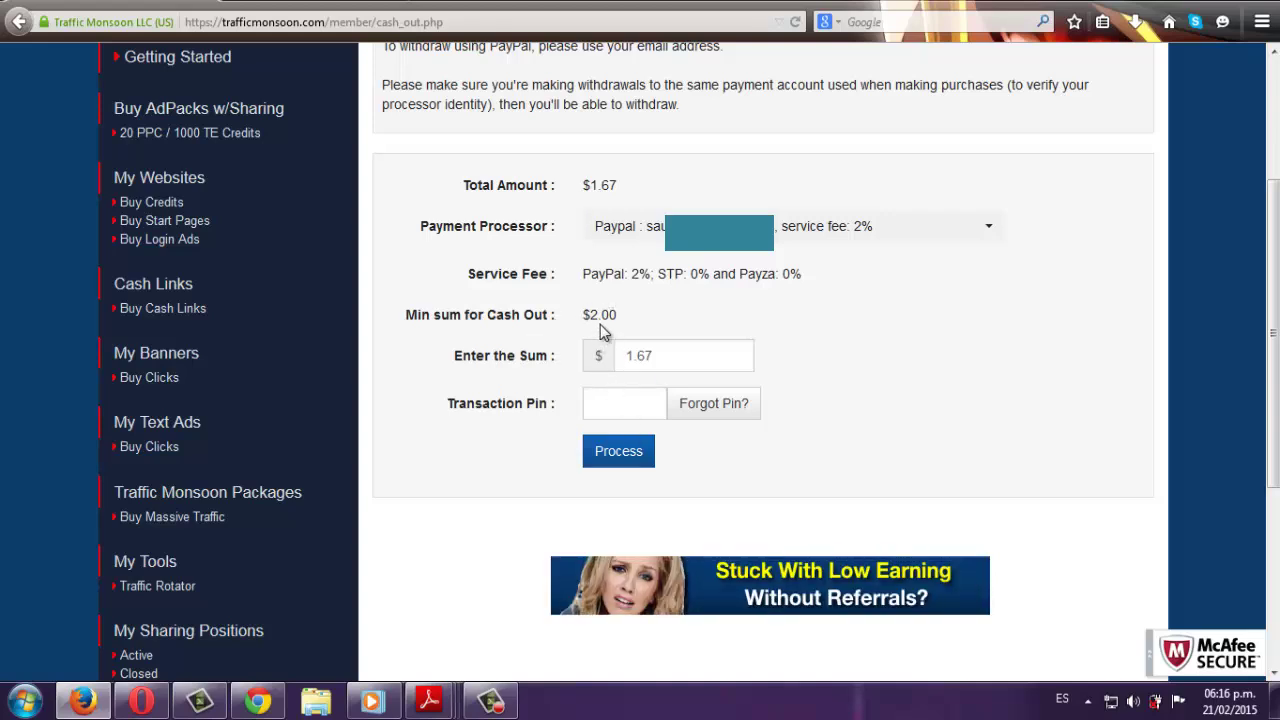
click(606, 400)
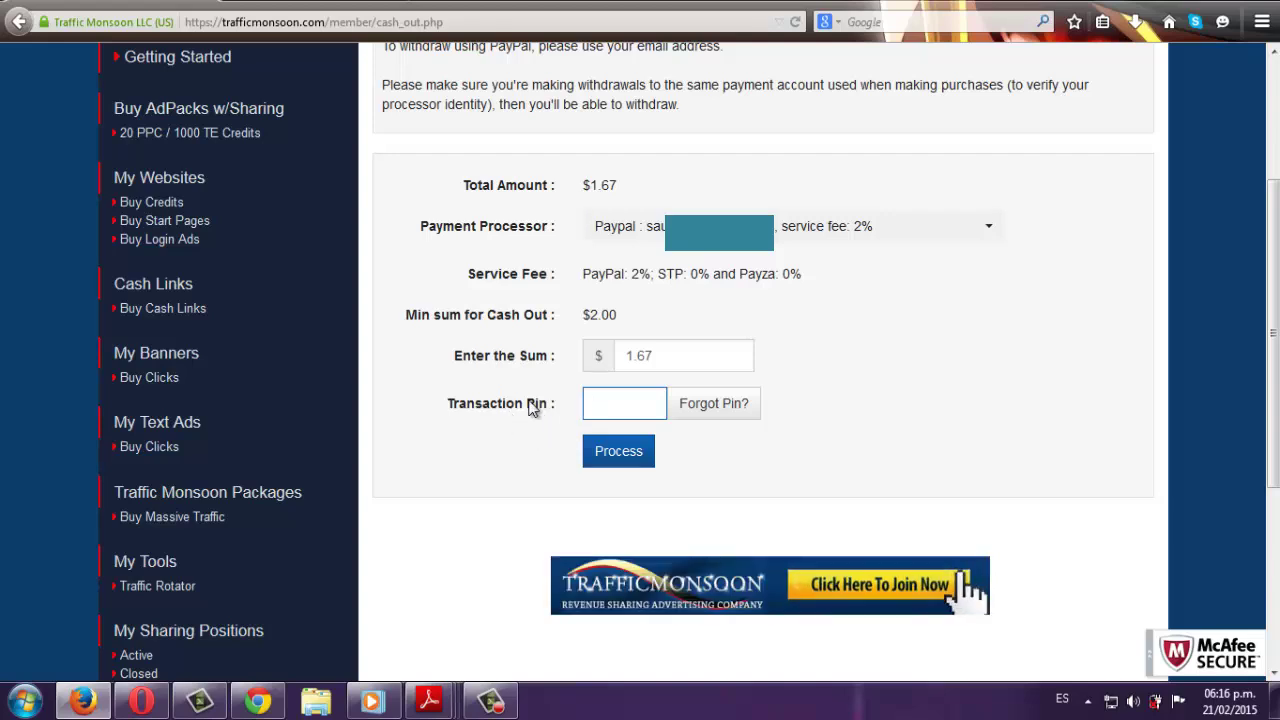
Step: In Opera, go from the Traffic Monsoon login page to the Register signup page and scroll through it
click(141, 700)
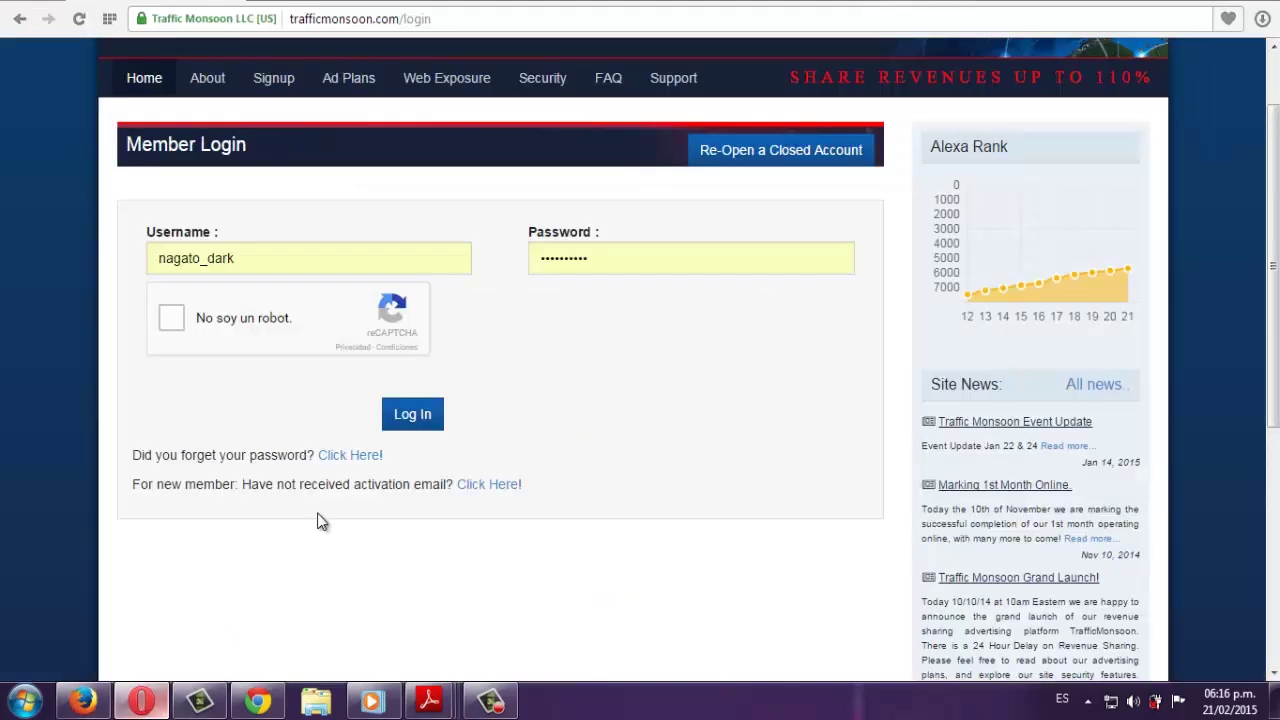
scroll(1015, 113, up, 1)
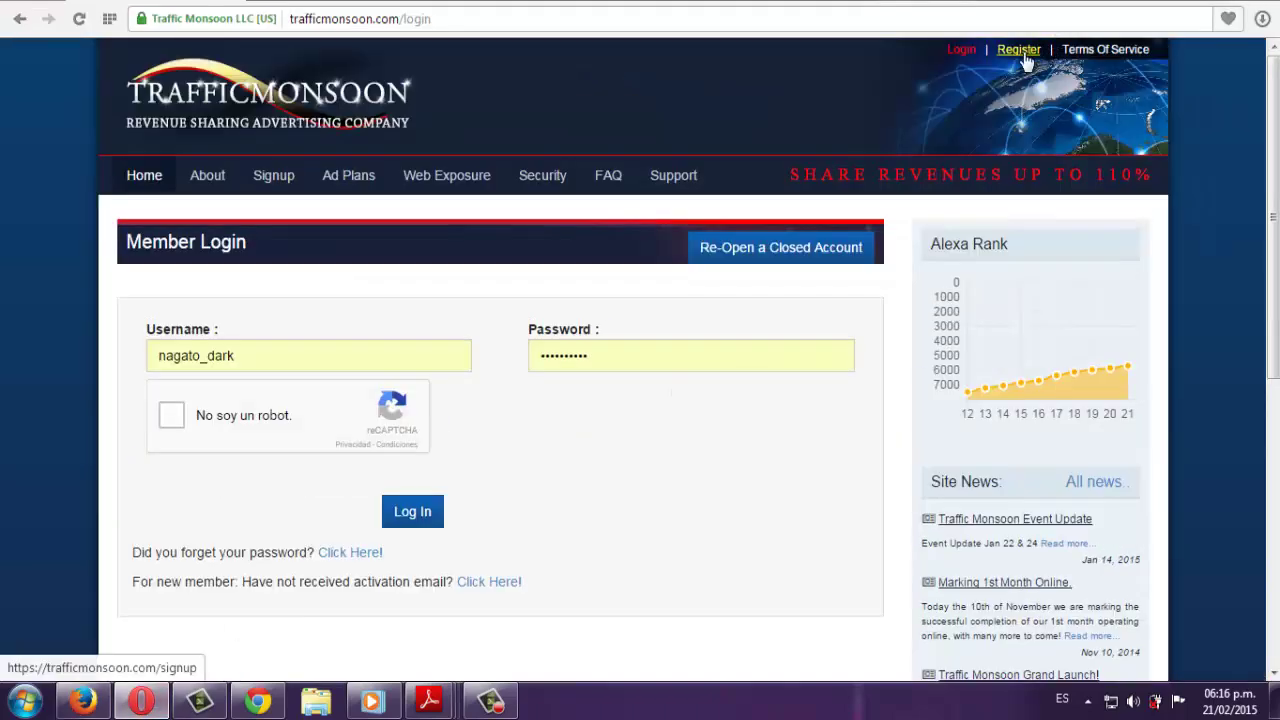
click(1024, 56)
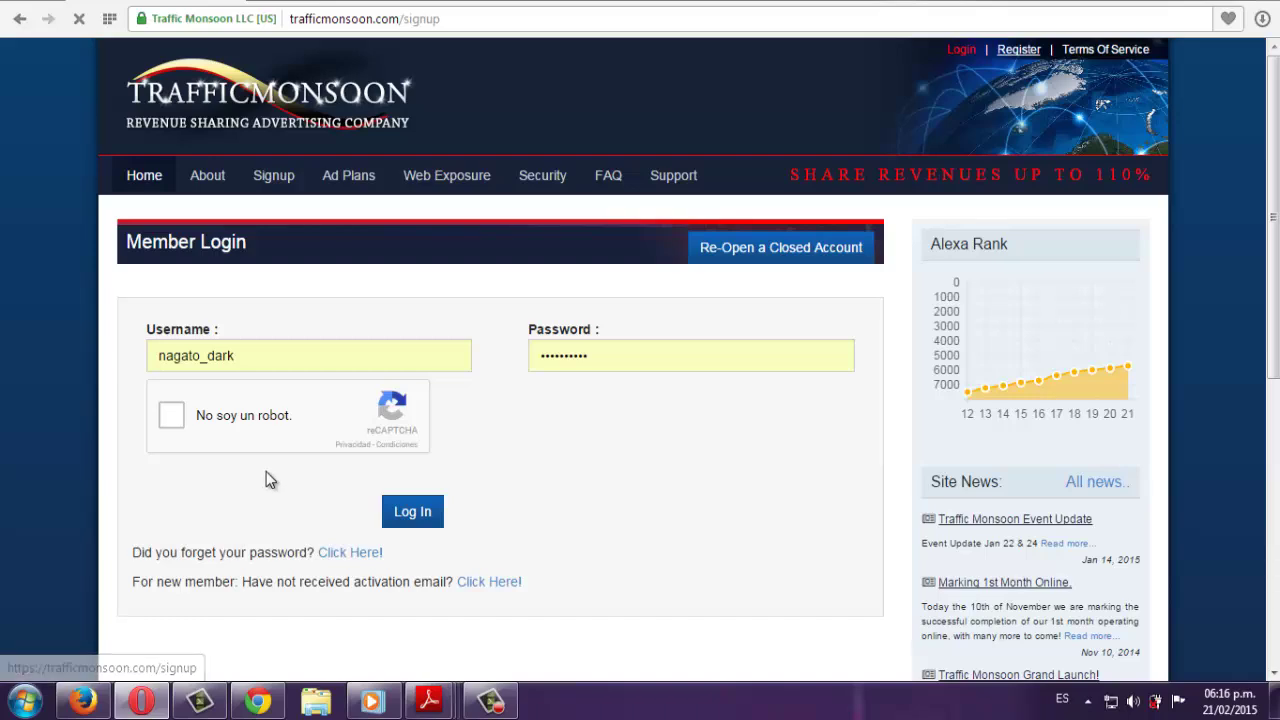
scroll(266, 471, down, 6)
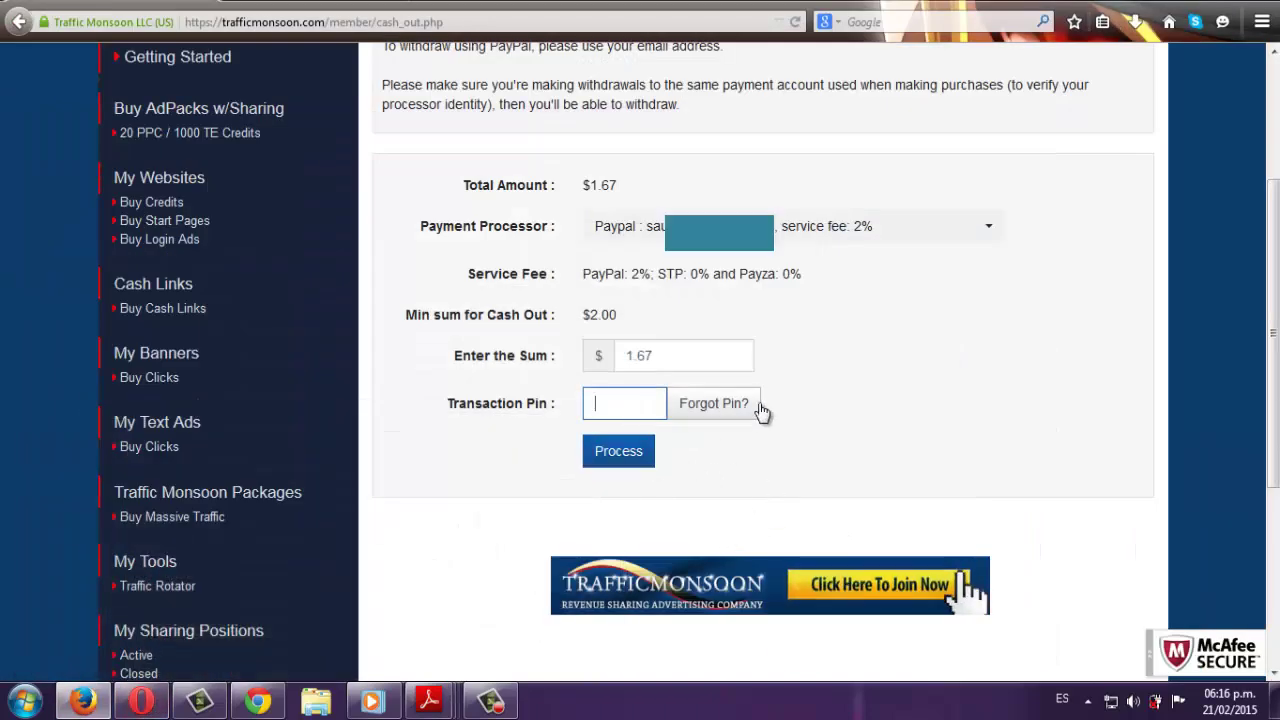
Step: Open Security Settings via Forgot Pin?, review the Transaction Pin section, then go to My Account
click(704, 420)
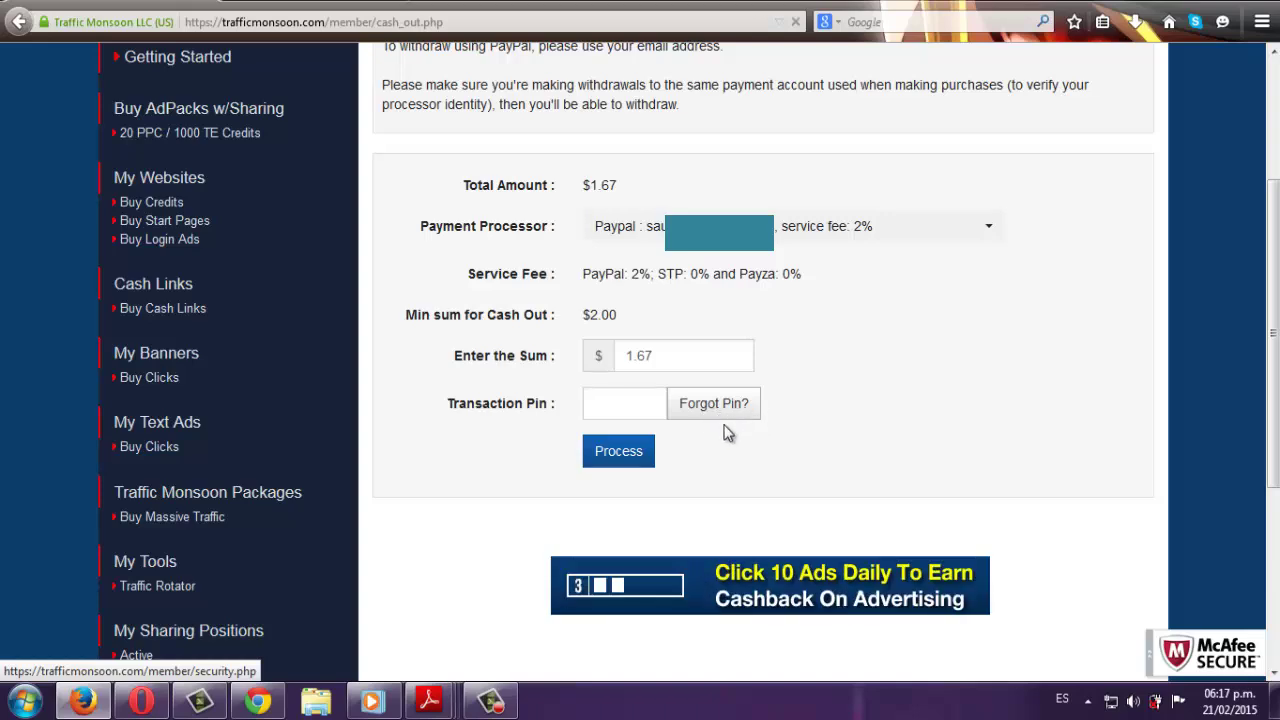
scroll(714, 419, down, 5)
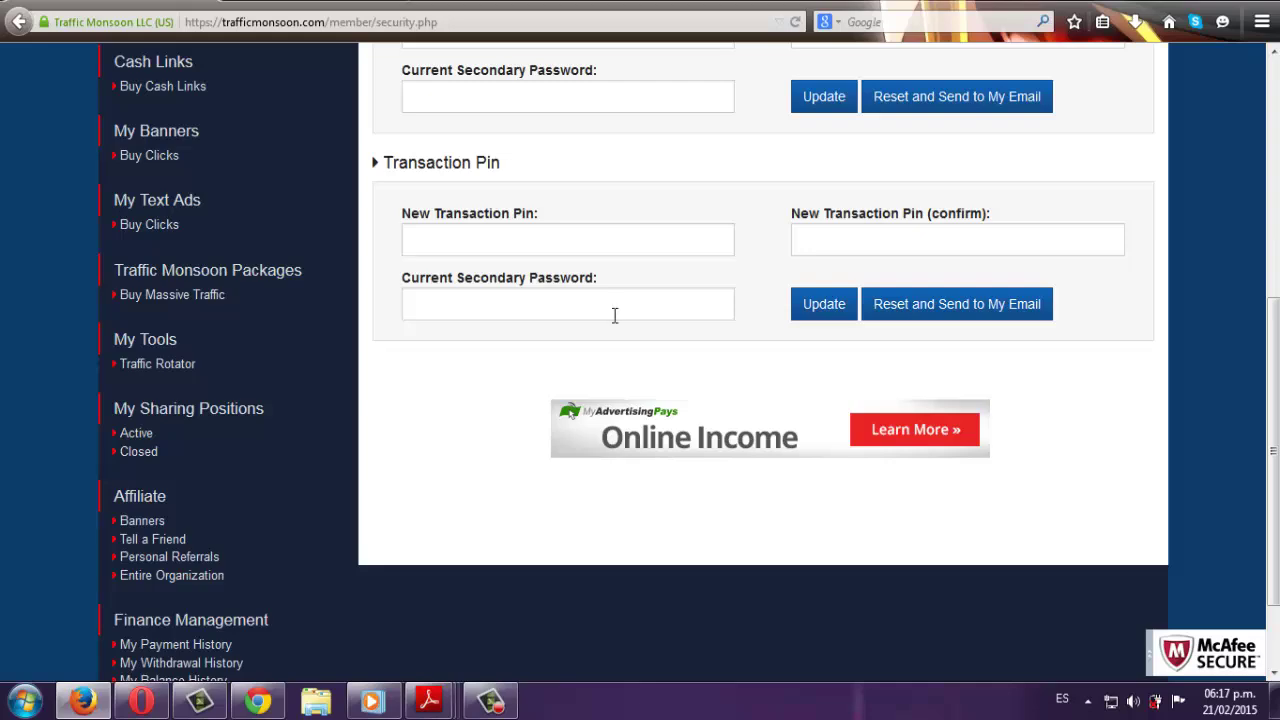
scroll(614, 315, up, 5)
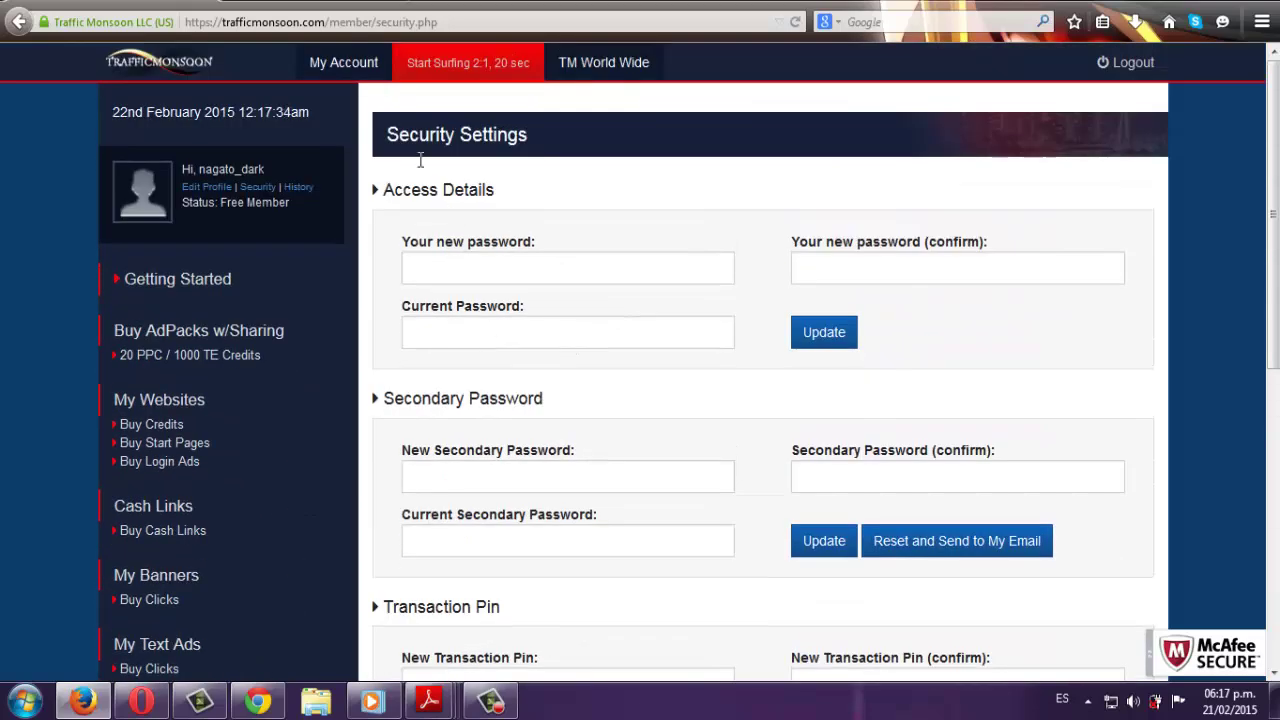
click(345, 78)
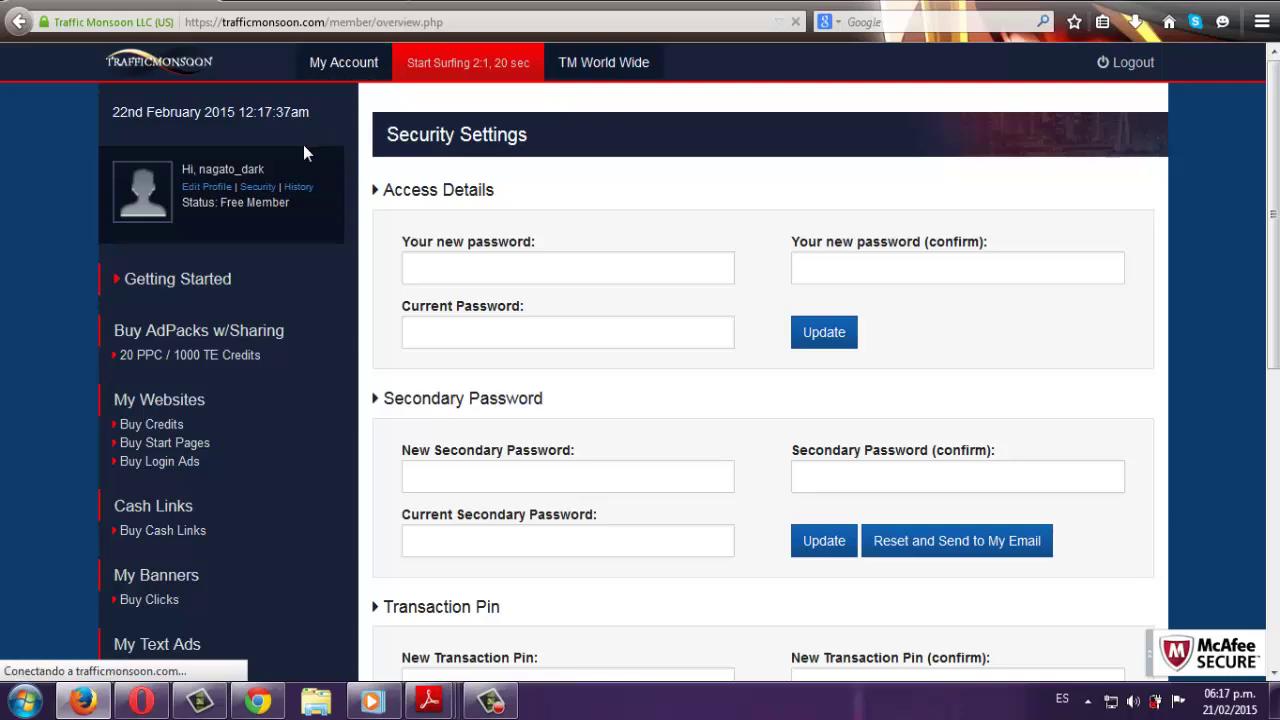
Step: Close the McAfee Verify popup and scroll the overview to the $1.67 Account Balance
scroll(470, 257, down, 6)
scroll(700, 312, up, 2)
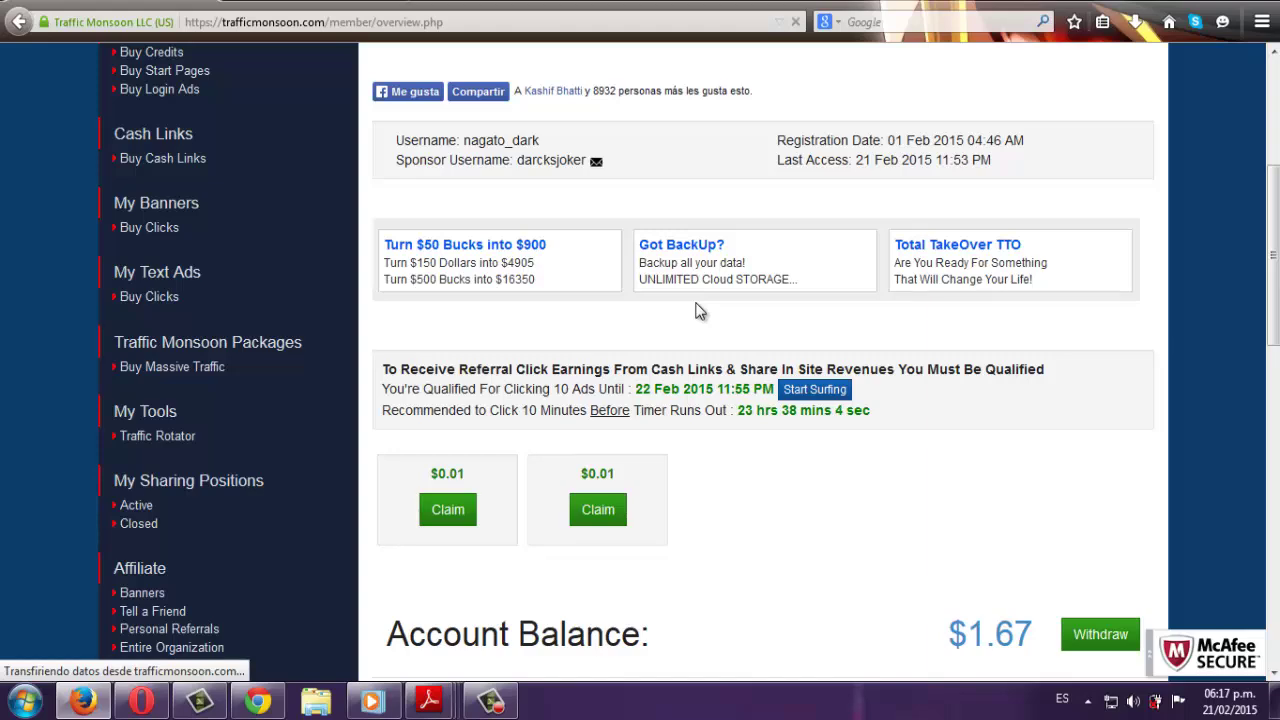
scroll(700, 312, up, 1)
scroll(657, 294, up, 2)
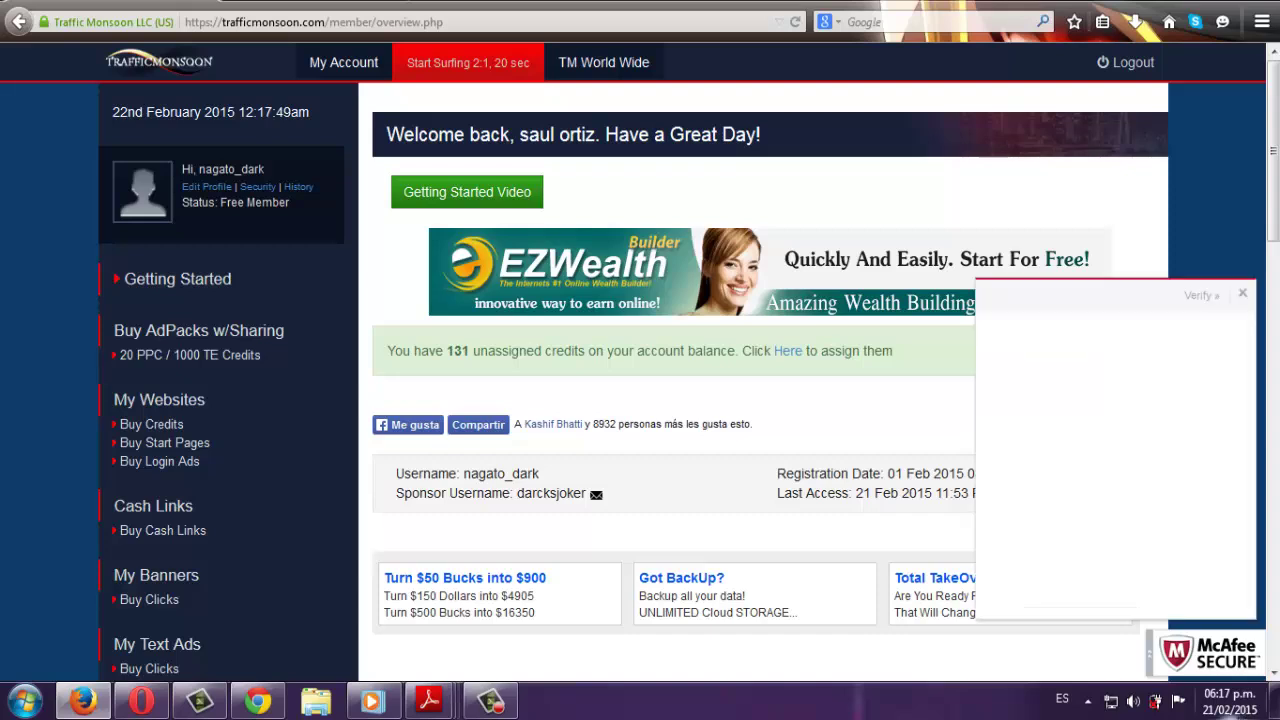
click(1243, 297)
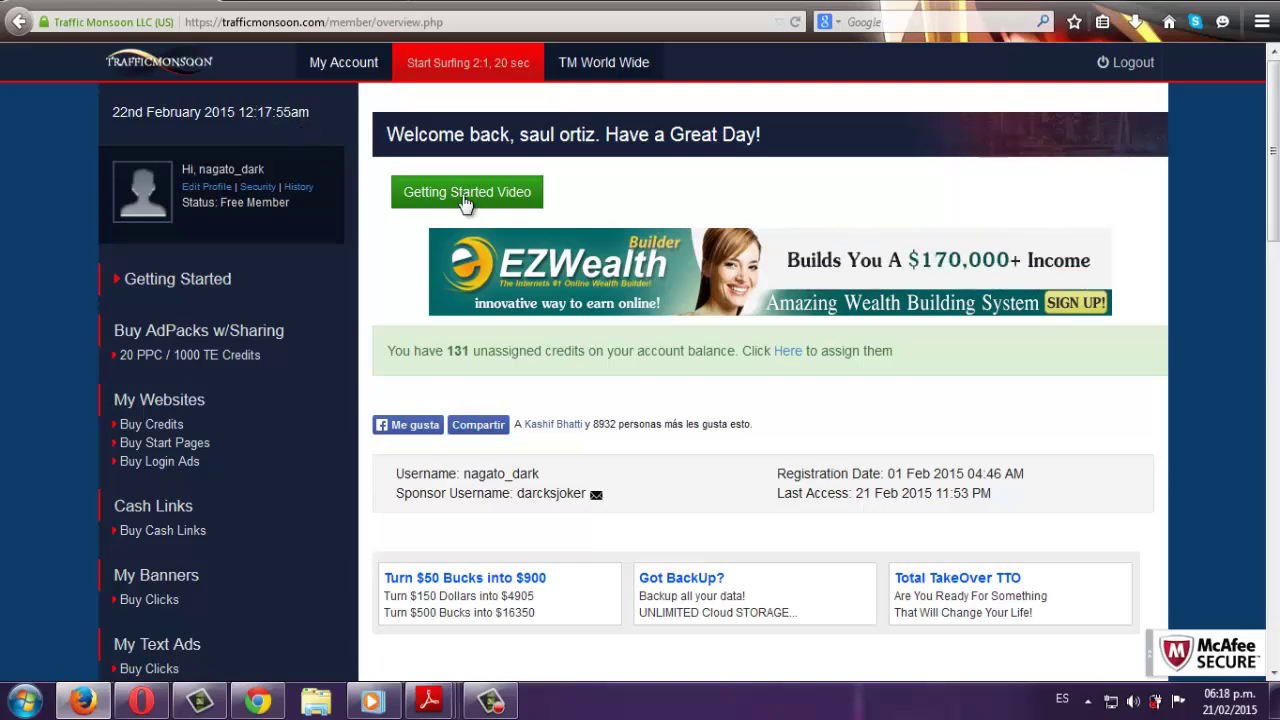
scroll(465, 203, down, 3)
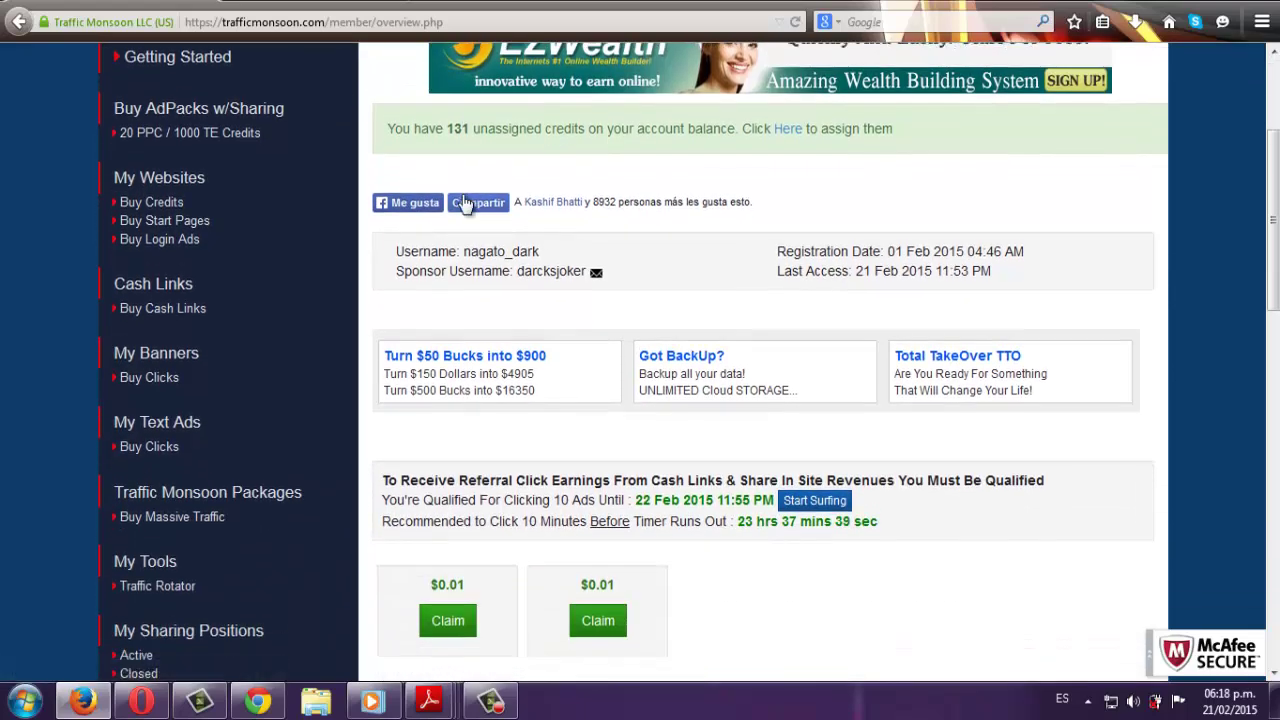
scroll(572, 455, down, 3)
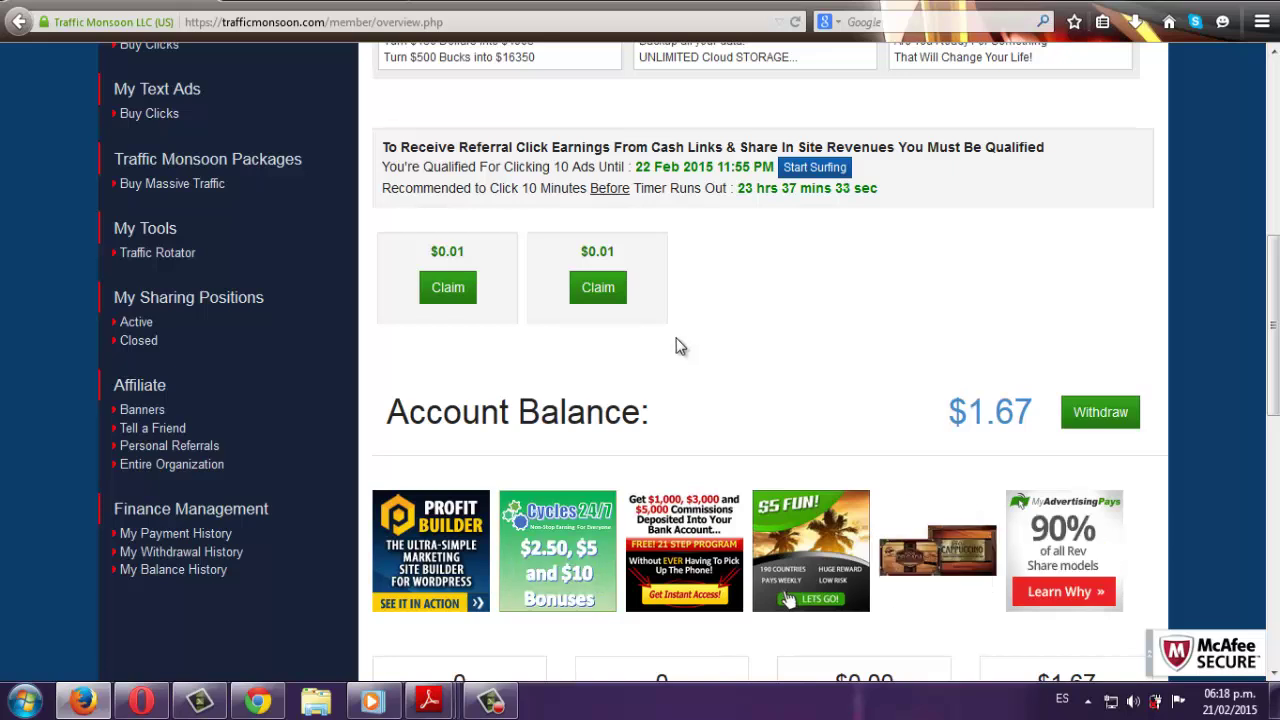
scroll(676, 339, up, 3)
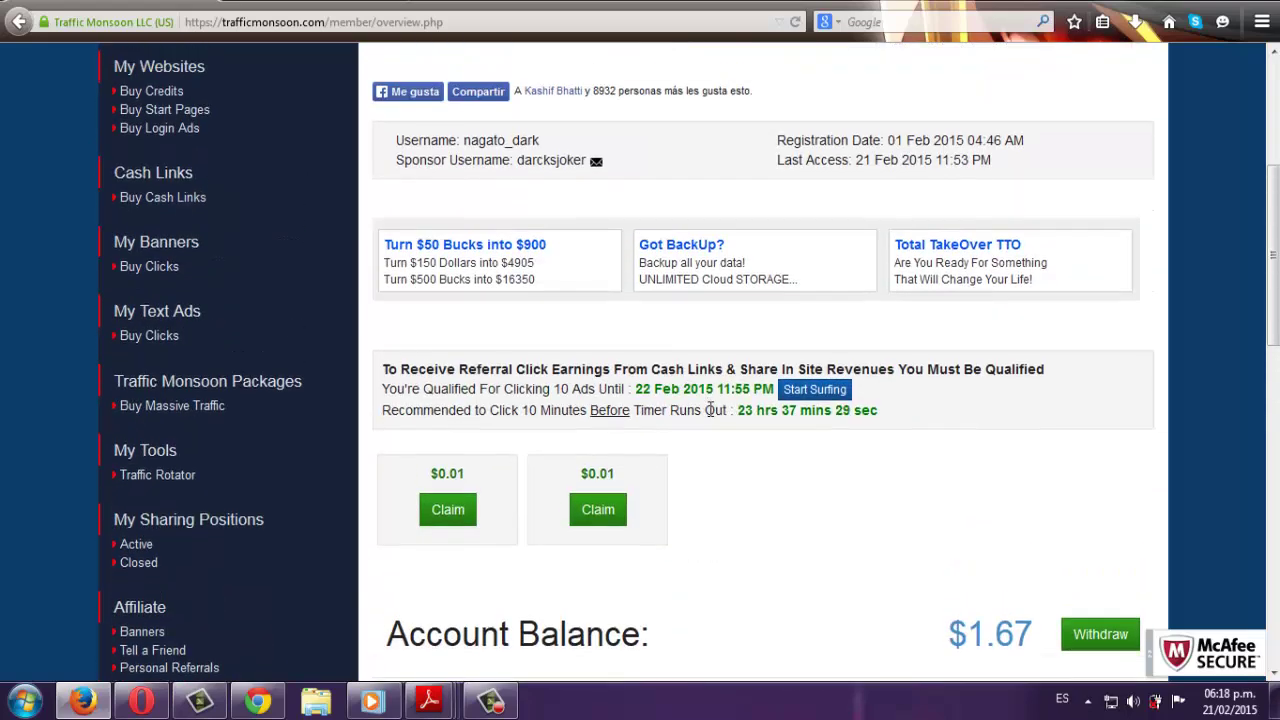
scroll(709, 410, down, 2)
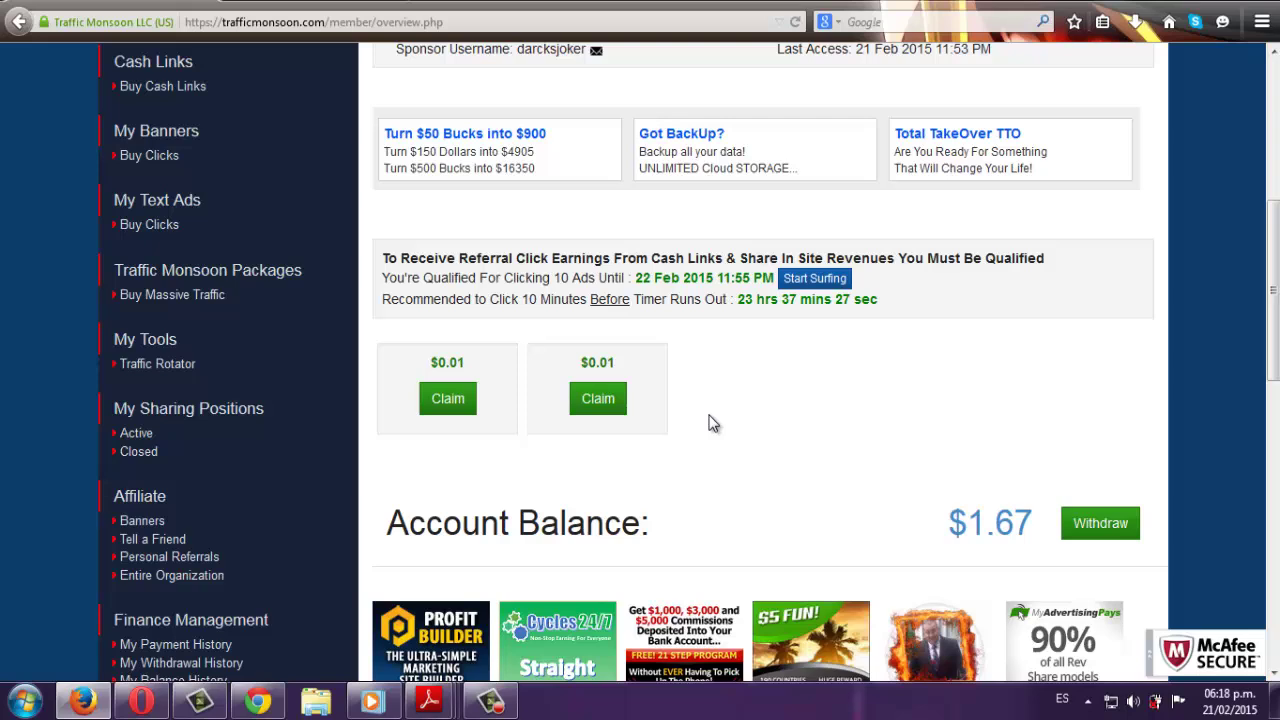